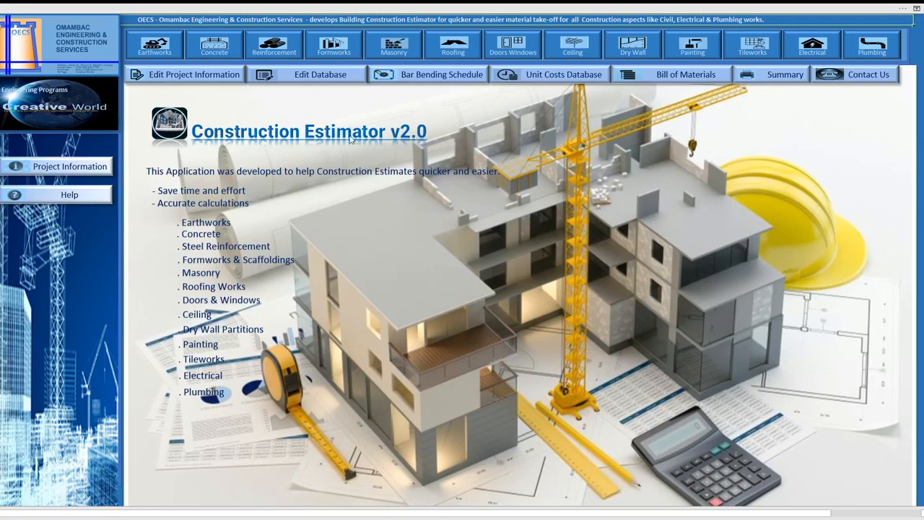
- Start a 4" CHB masonry wall entry with location Room 1, wall ID W1 and 4 walls
click(401, 57)
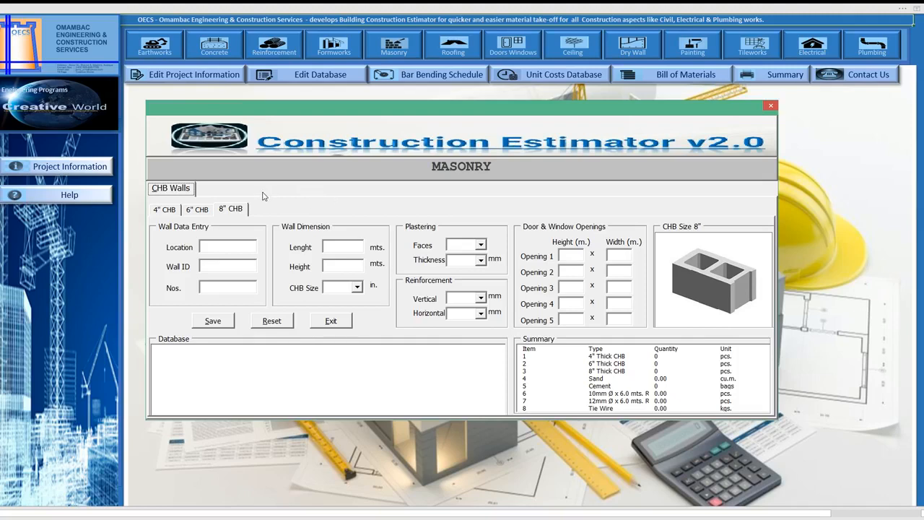
click(166, 209)
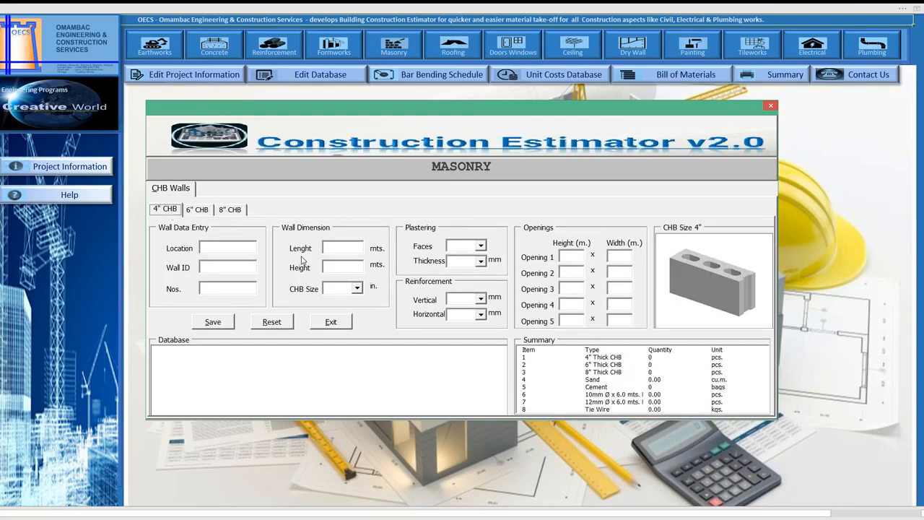
click(227, 246)
text(Room 1)
click(226, 268)
text(W1)
click(231, 289)
text(4)
- Set the wall dimensions to 4 m long and 3 m high with a 4" CHB size
click(344, 250)
text(4)
click(353, 268)
text(3)
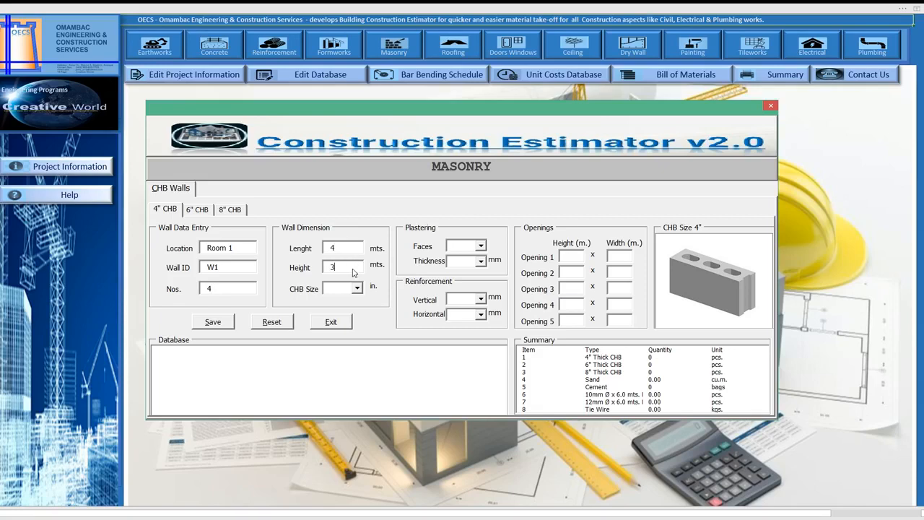
click(357, 289)
click(355, 300)
- Specify plastering on 2 faces at 12 mm thickness, with 12 mm vertical and 10 mm horizontal reinforcement
click(482, 246)
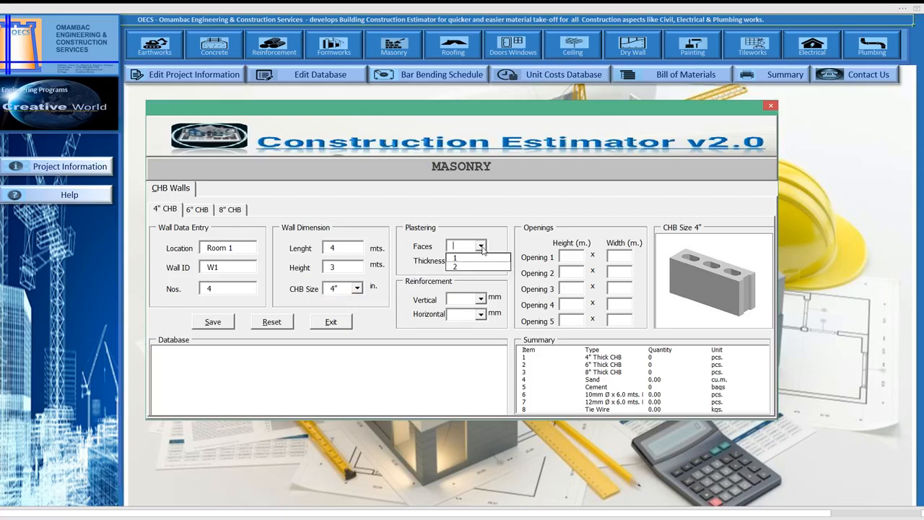
click(473, 266)
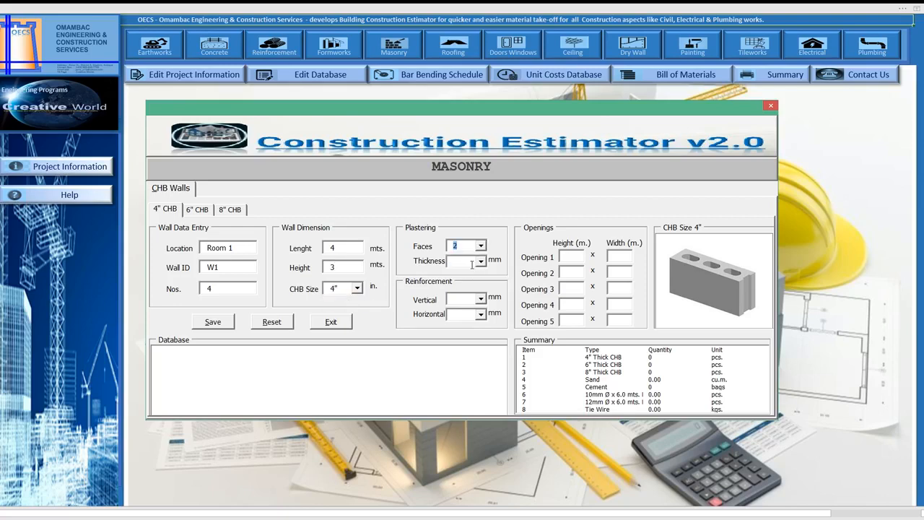
click(481, 261)
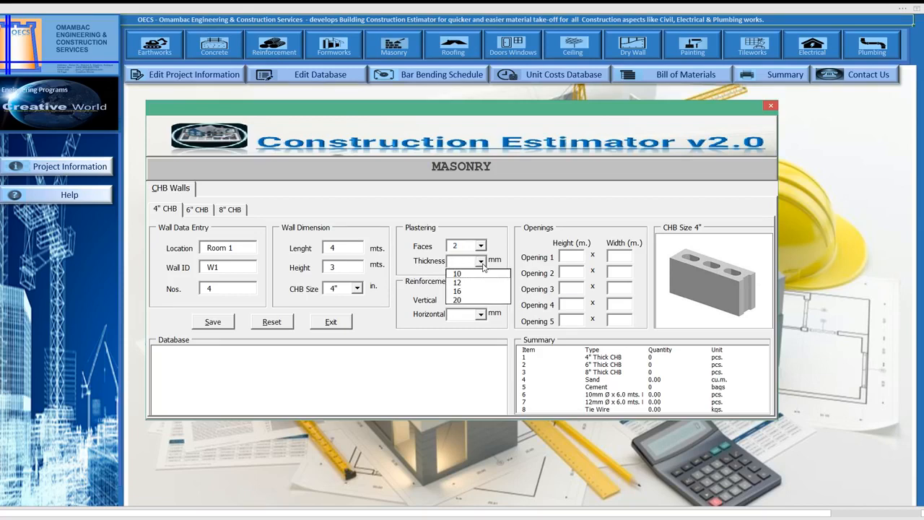
click(475, 283)
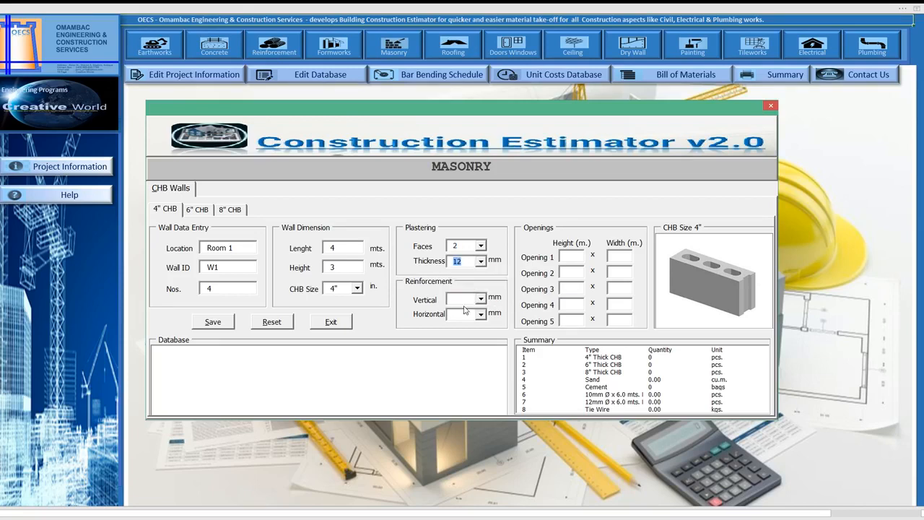
click(482, 300)
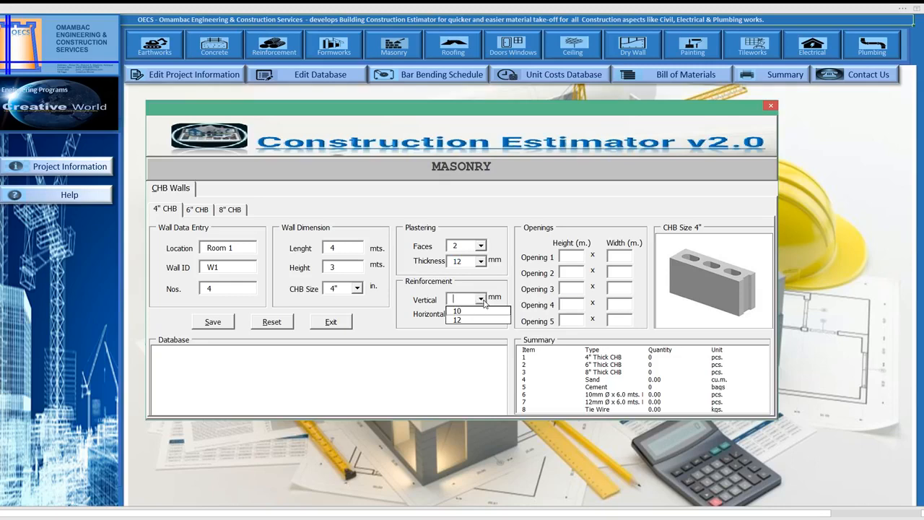
click(482, 320)
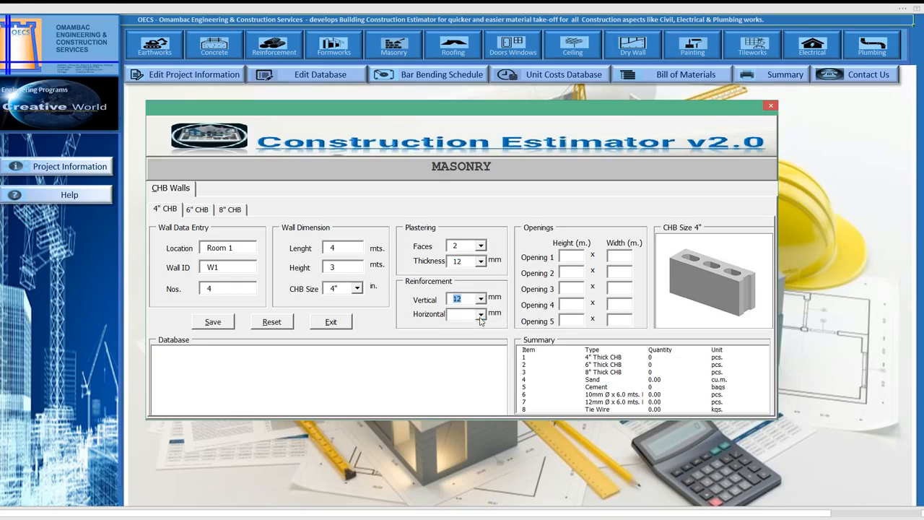
click(481, 315)
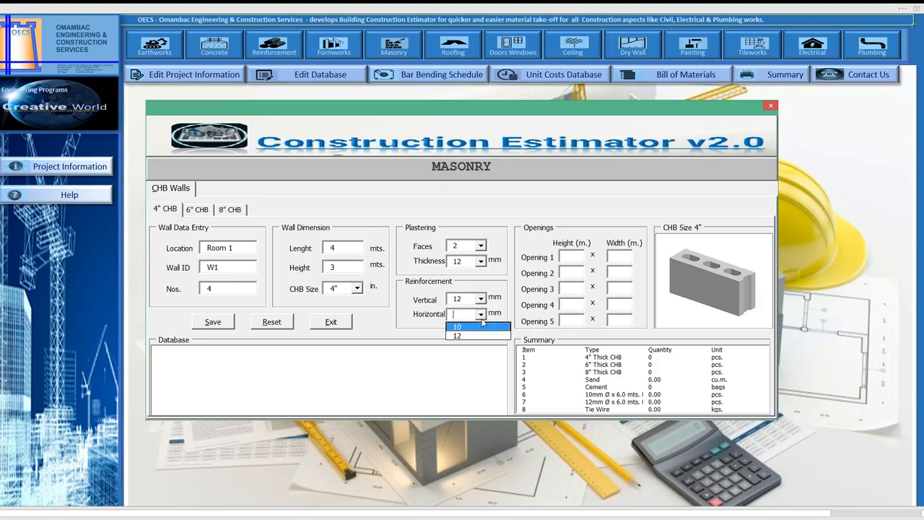
click(471, 325)
- Enter the wall openings: Opening 1 as 1.2 x 1.2 m and Opening 2 as 2.1 m high by .8 m wide
click(573, 258)
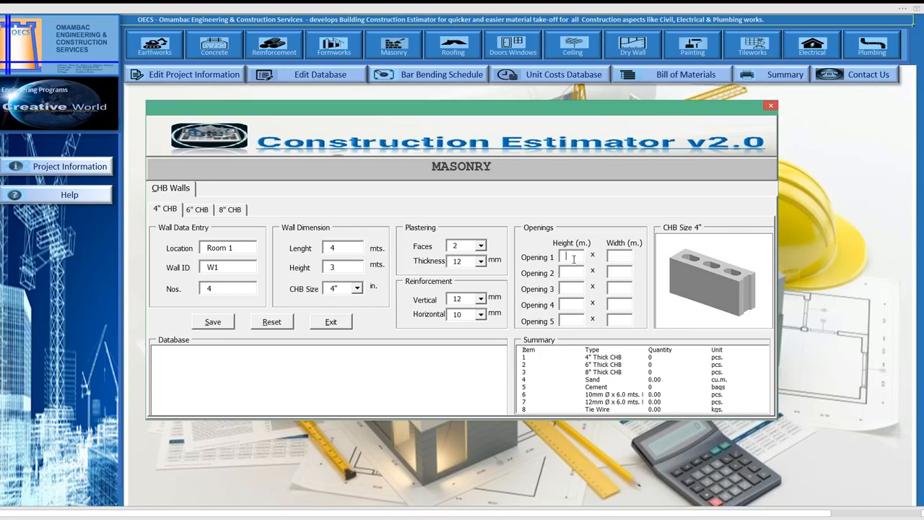
text(1.2)
key(BackSpace)
key(BackSpace)
text(.21.2)
click(575, 275)
text(2.1)
click(621, 272)
text(.8)
- Save the Room 1 wall entry and close the masonry form, confirming both
click(219, 327)
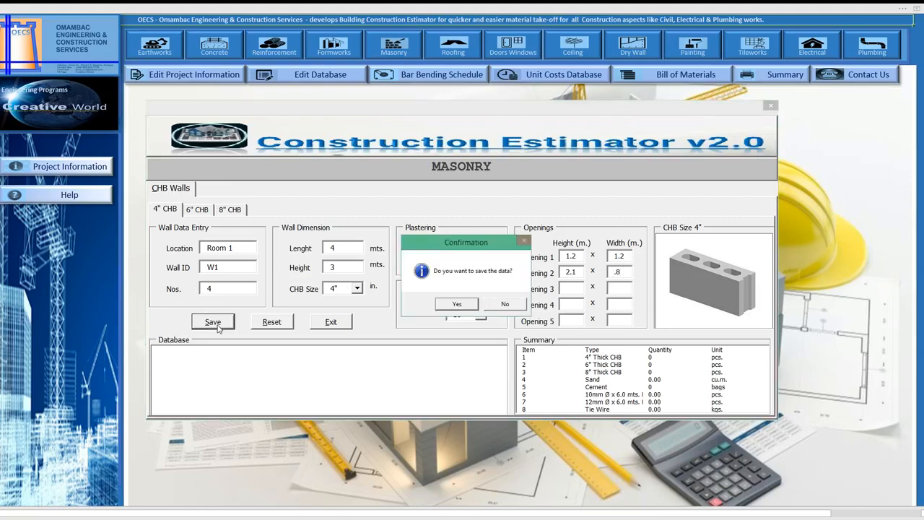
click(462, 307)
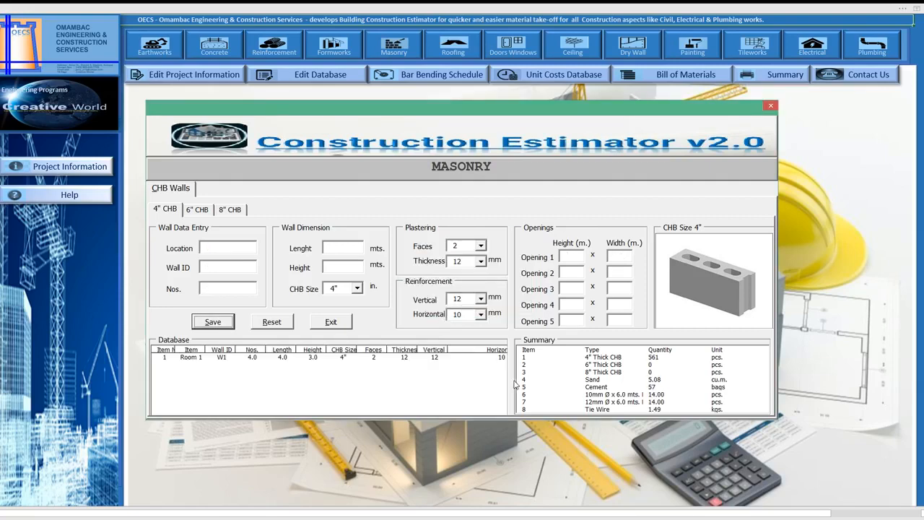
click(337, 324)
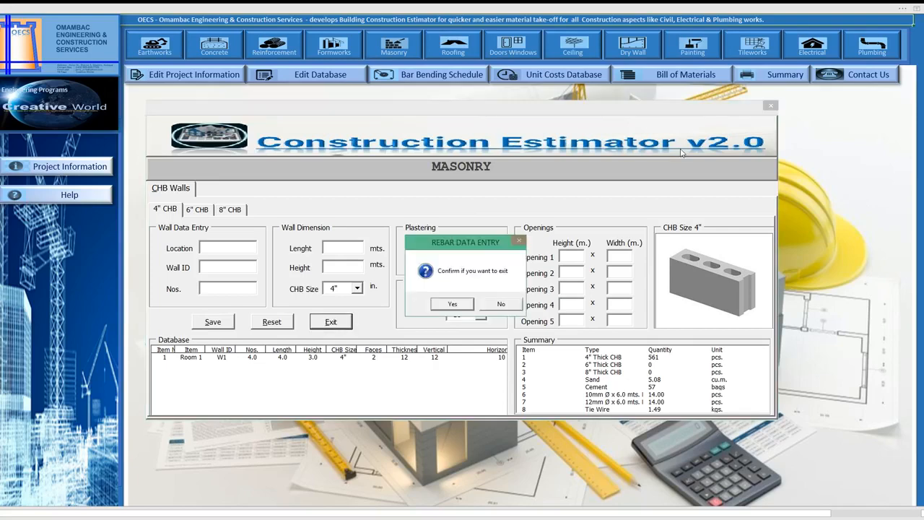
click(457, 305)
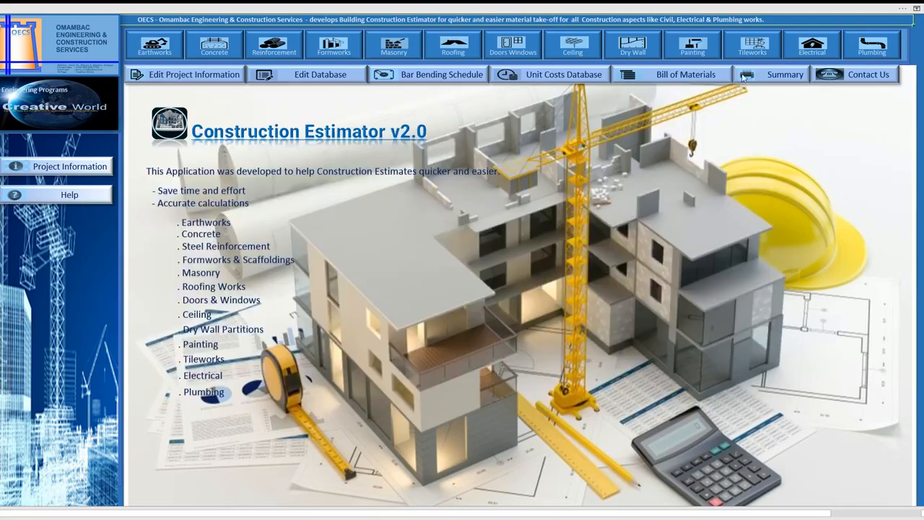
- Open the Bill of Materials, filter out the 0.00 quantities and review the total cost of the Masonry section
click(695, 74)
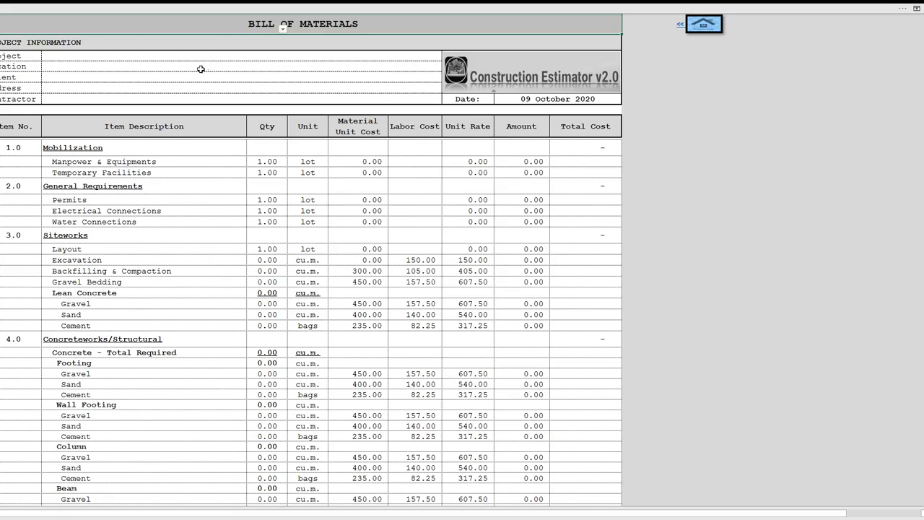
click(283, 30)
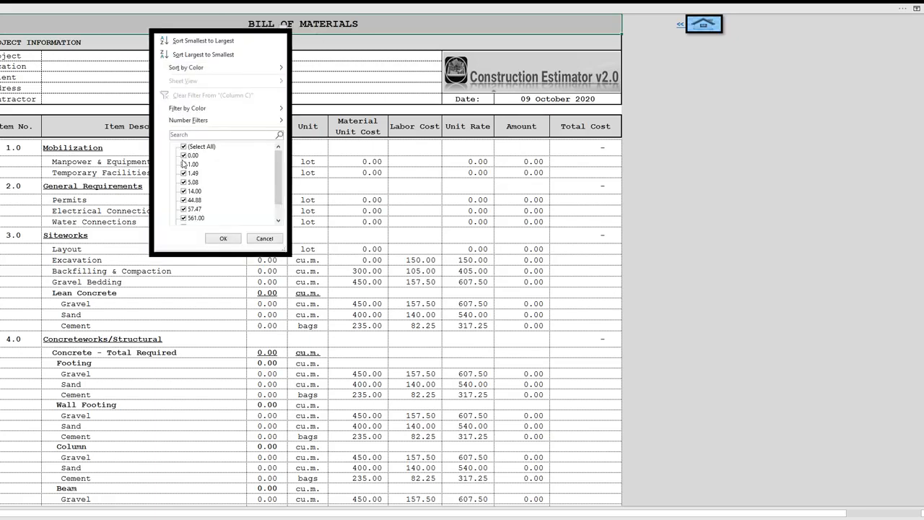
click(190, 155)
click(225, 239)
click(751, 278)
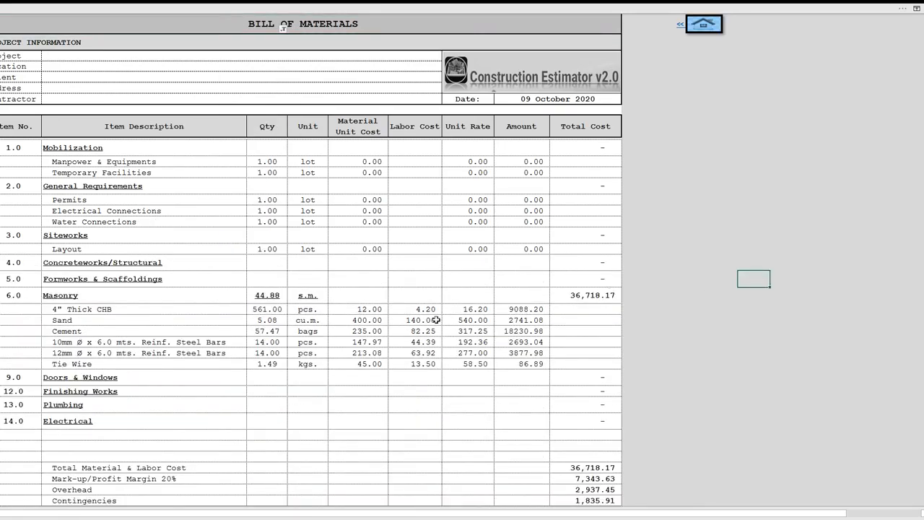
click(573, 300)
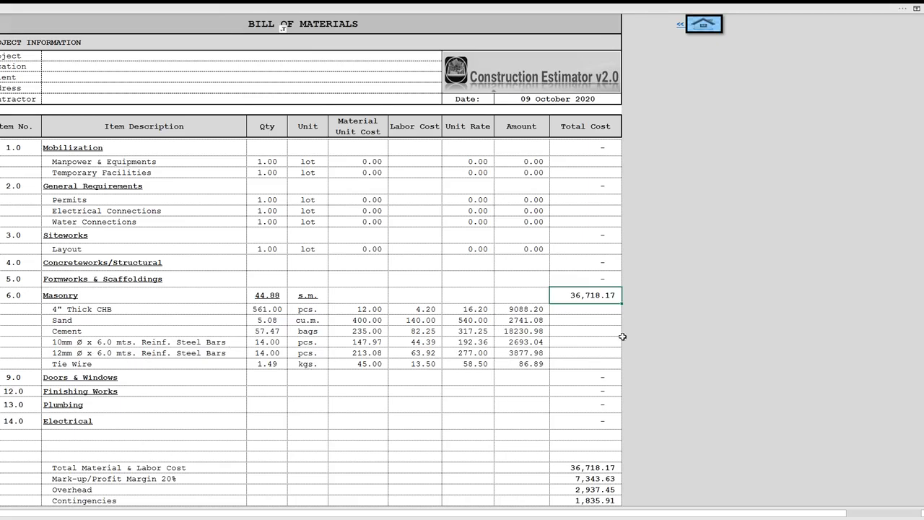
click(706, 291)
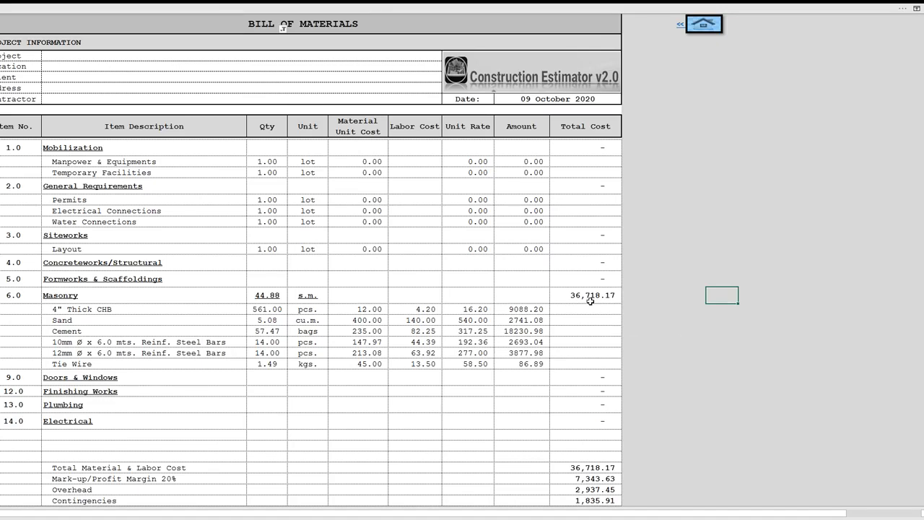
- Include the 0.00 quantity rows in the bill again and return to the home screen
click(282, 31)
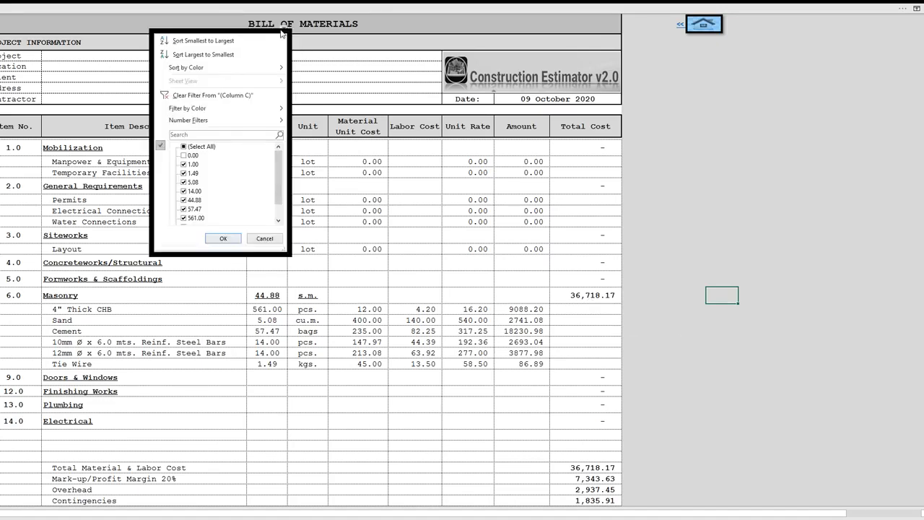
click(185, 156)
click(224, 239)
click(706, 23)
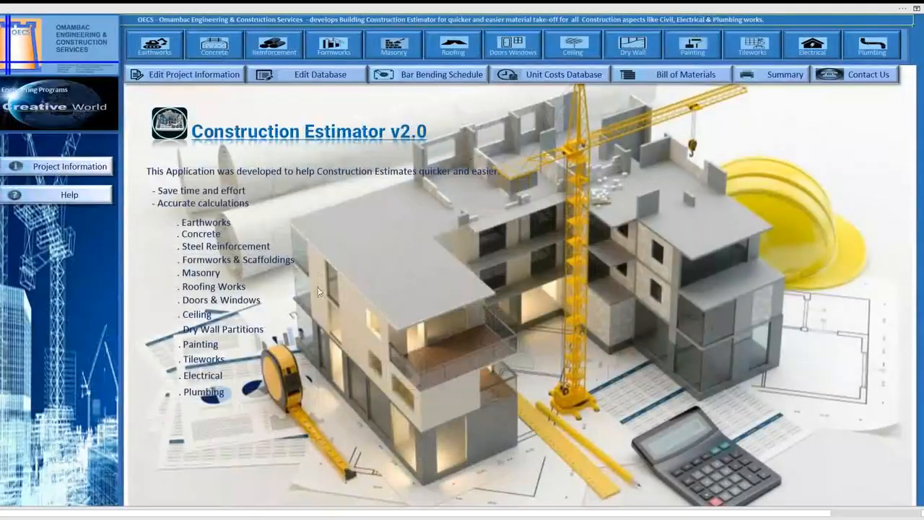
- Start a ceiling works entry with location Room1 and ceiling type Fiber Cement Board
click(580, 49)
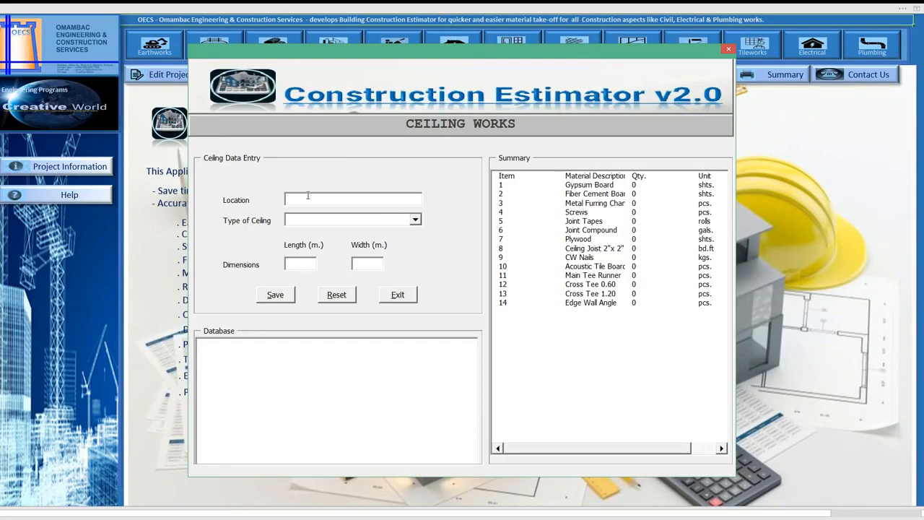
click(305, 201)
text(Room1)
click(415, 220)
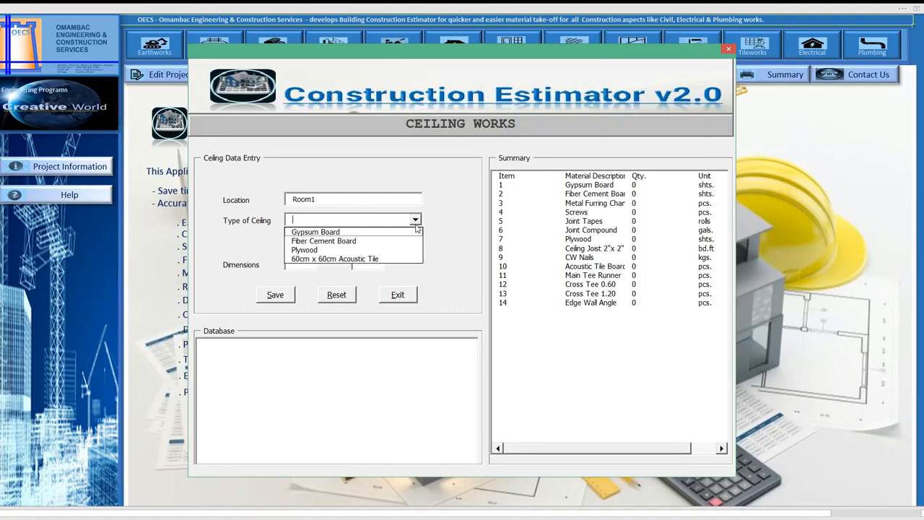
click(366, 244)
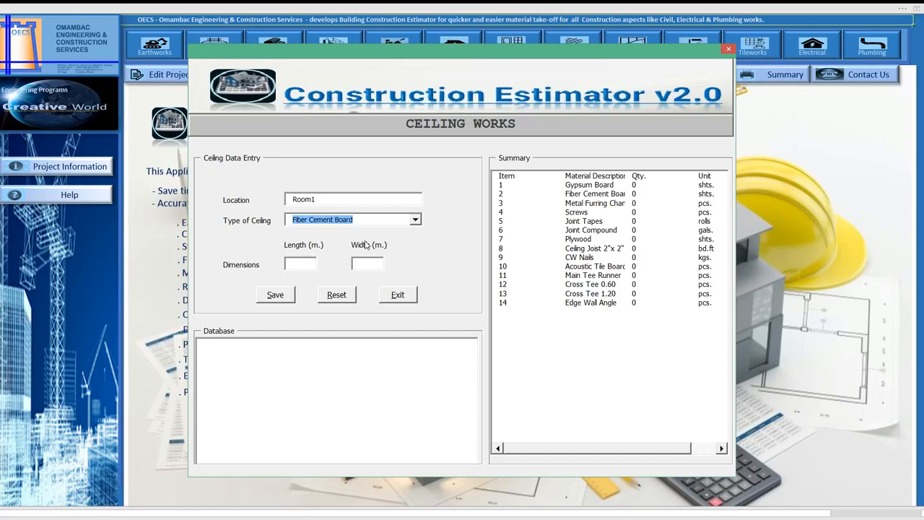
- Set the ceiling dimensions to 4 m by 4 m, then save the entry and close the ceiling form
click(310, 263)
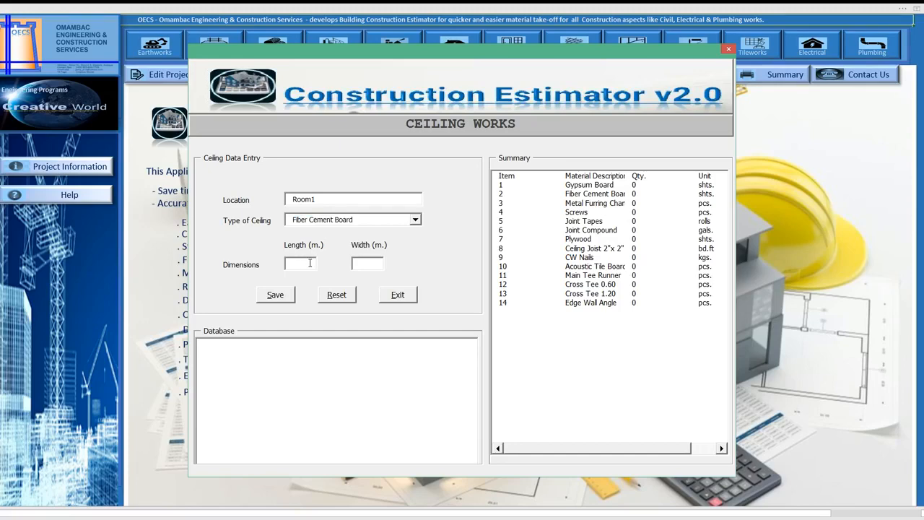
text(4)
click(374, 266)
text(4)
click(285, 296)
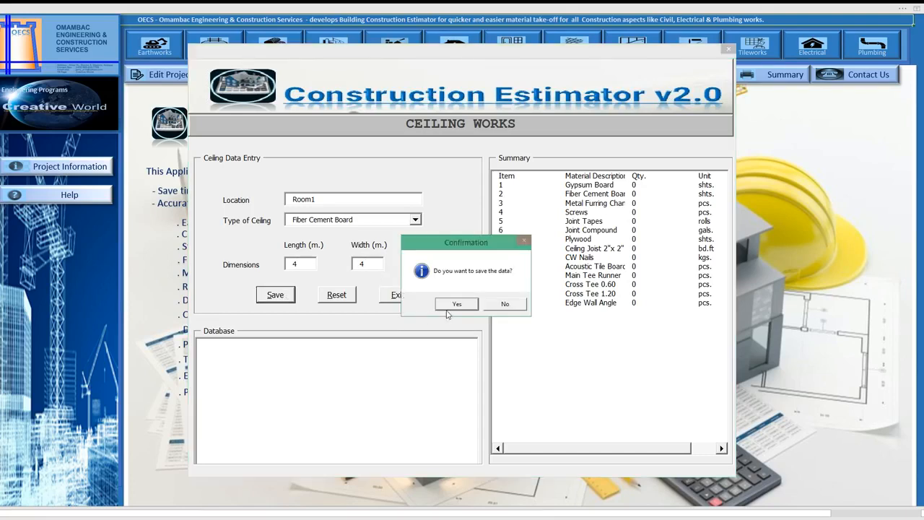
click(458, 304)
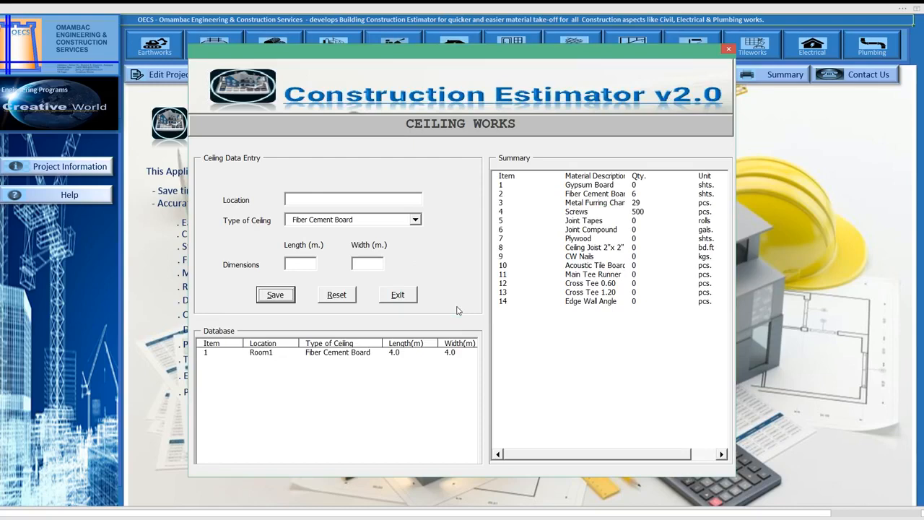
click(411, 299)
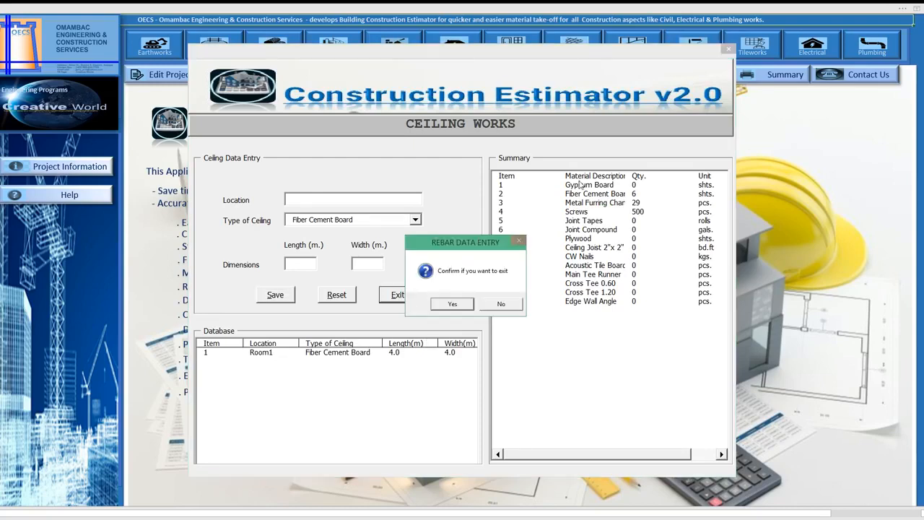
click(453, 304)
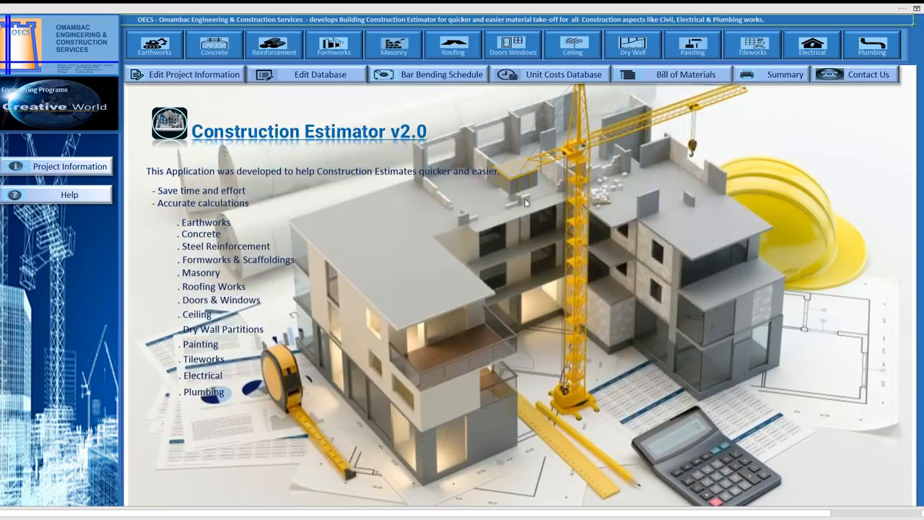
- Reopen the Bill of Materials with 0.00 quantities filtered out and check the Fiber Cement Board quantity under Ceiling Works
click(693, 74)
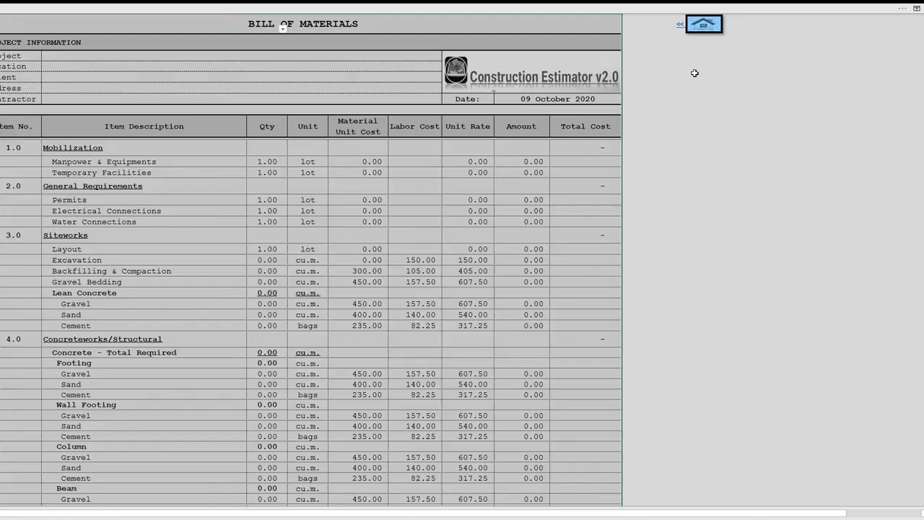
click(283, 29)
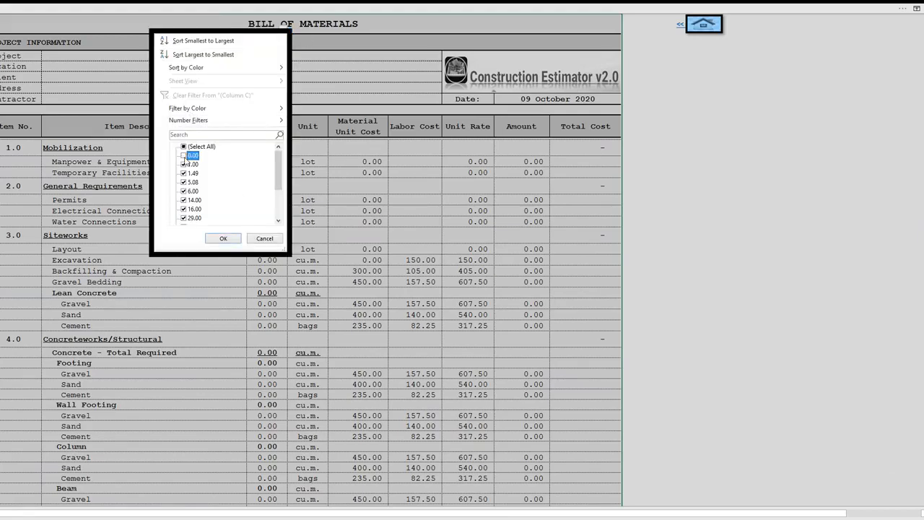
click(223, 238)
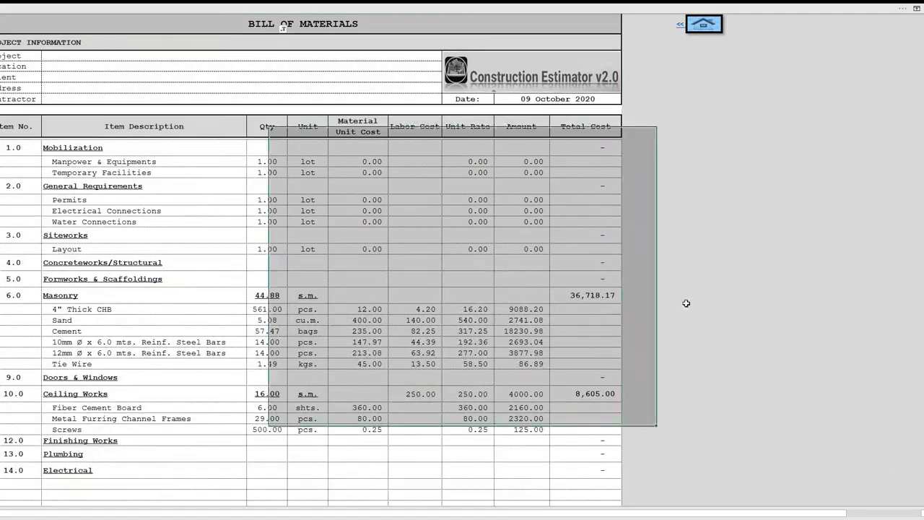
click(686, 302)
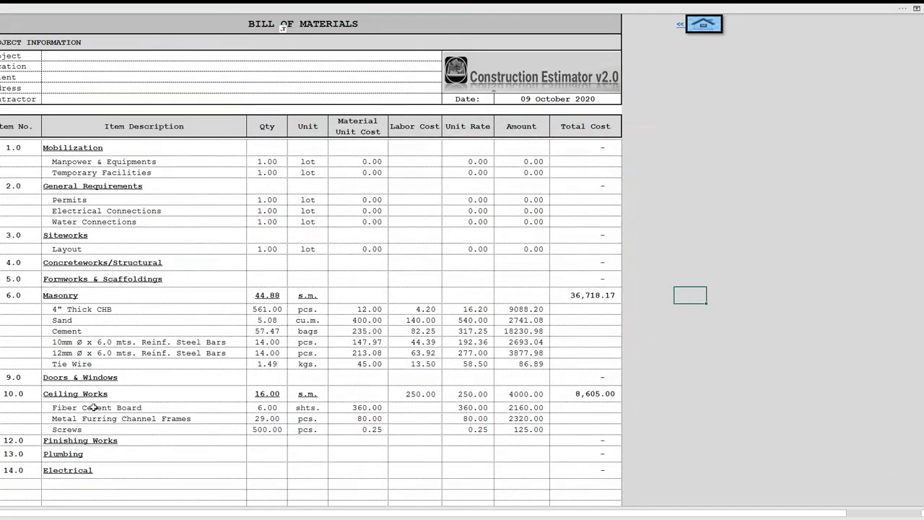
click(271, 409)
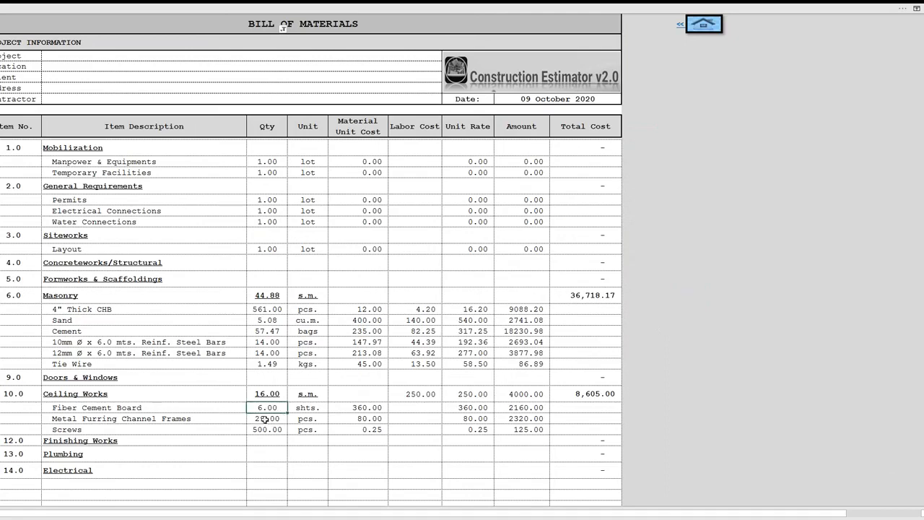
- Check the Metal Furring Channel Frames quantity and the total costs of Masonry and Ceiling Works in the bill
click(269, 420)
click(645, 411)
click(606, 296)
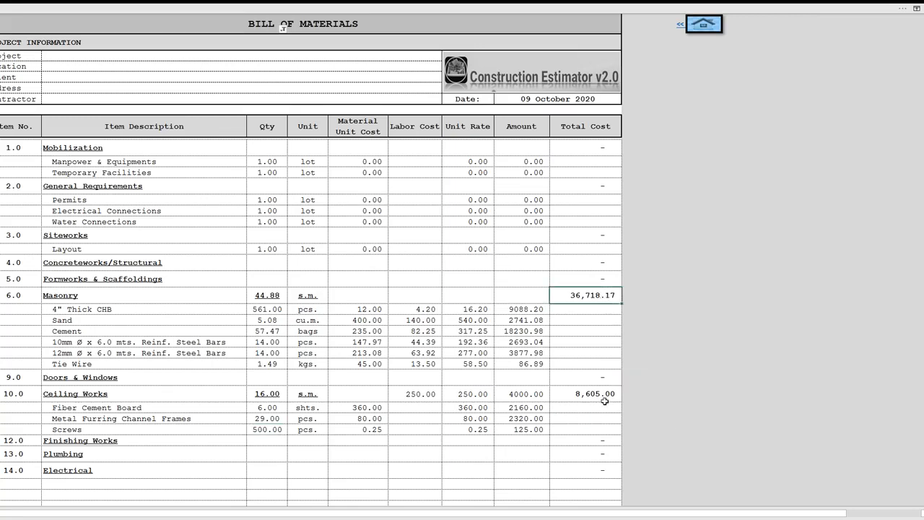
click(621, 395)
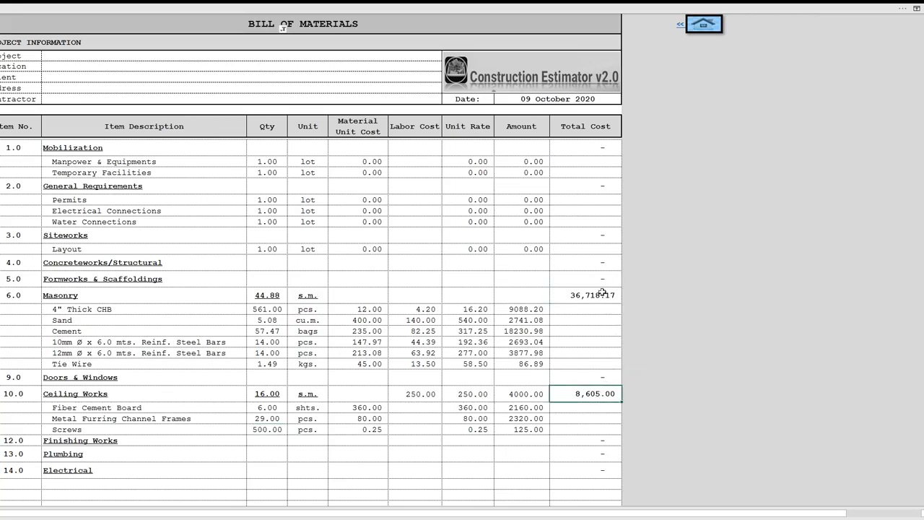
- Include the 0.00 quantity rows in the bill again, then open the Doors & Windows form from the home screen
click(284, 31)
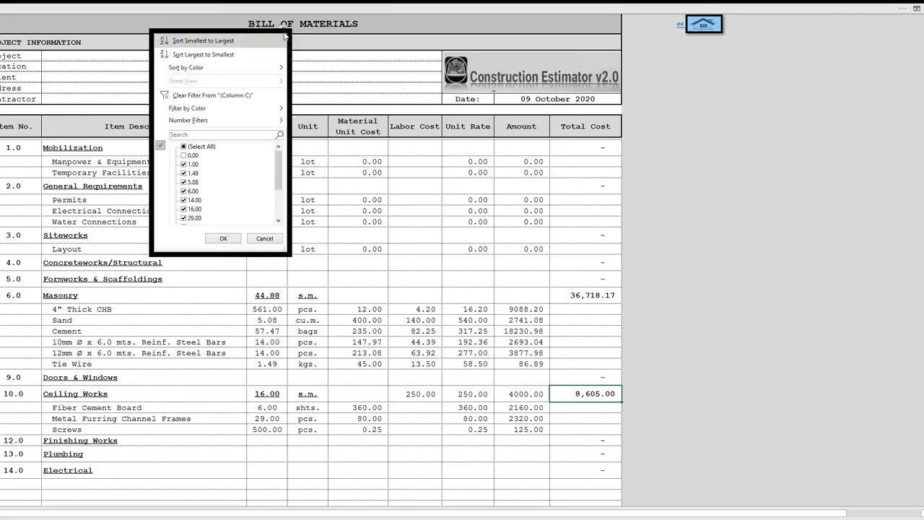
click(223, 239)
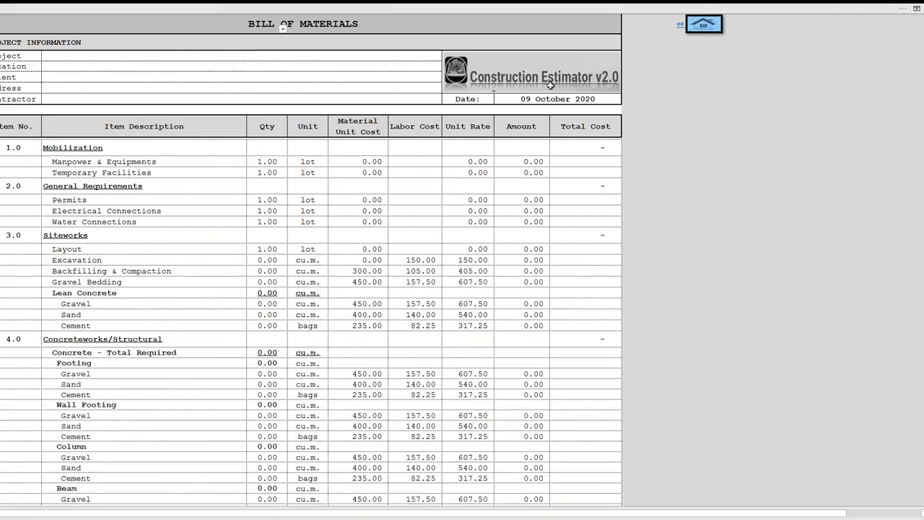
click(699, 28)
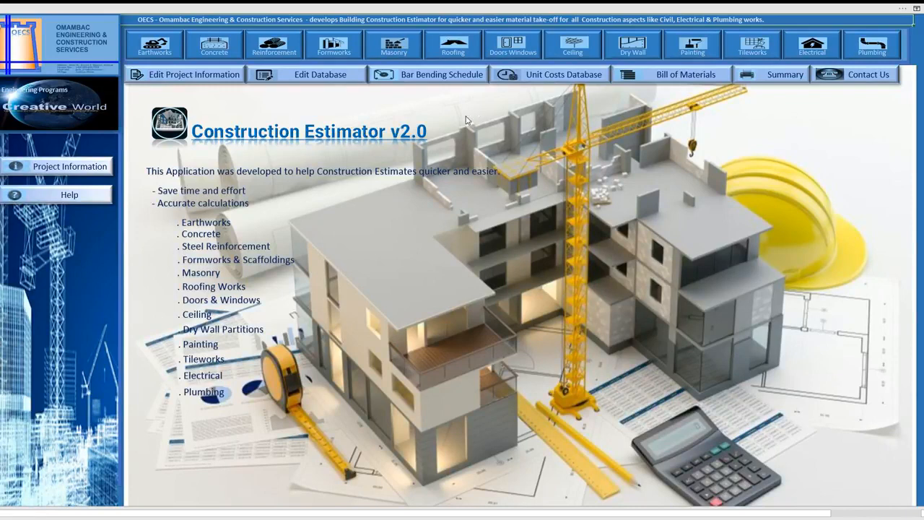
click(531, 53)
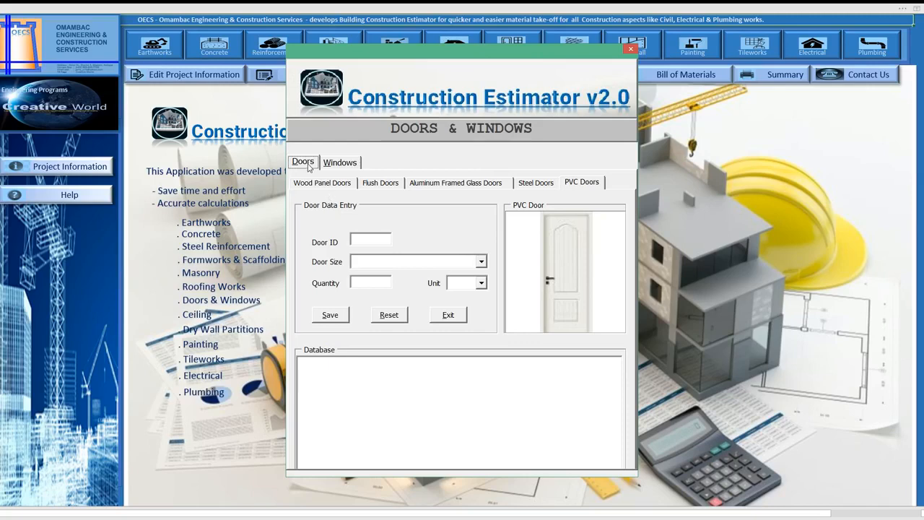
click(366, 242)
text(D1)
click(481, 263)
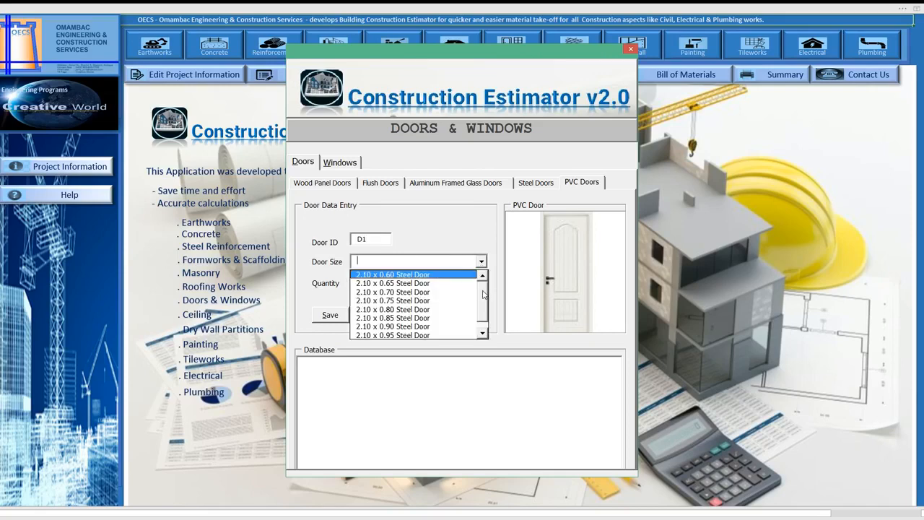
click(375, 239)
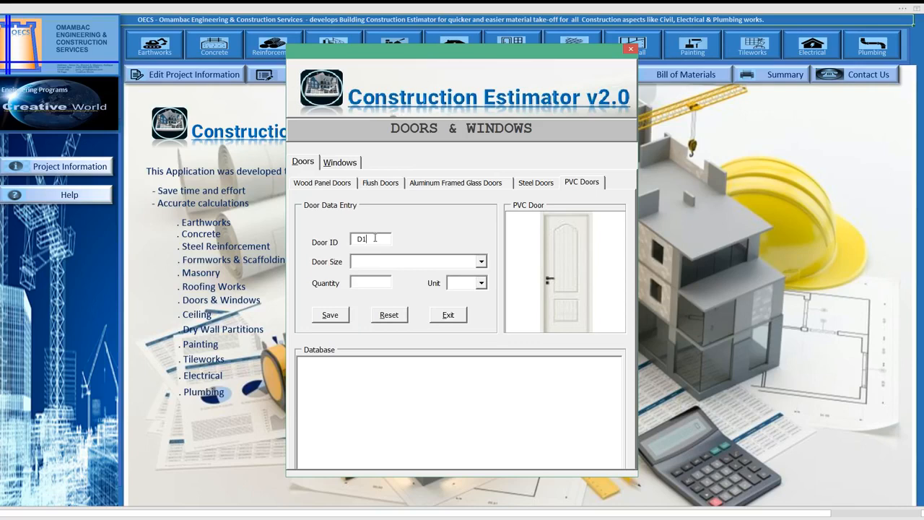
click(383, 183)
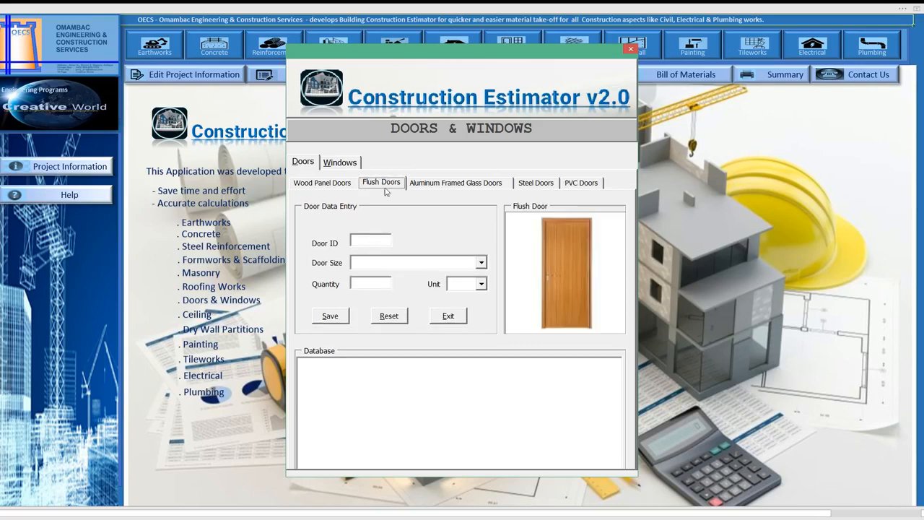
- Start a wood panel door entry with door ID D1 and size 2.10 x 0.80 Wooden Panel Door
click(330, 184)
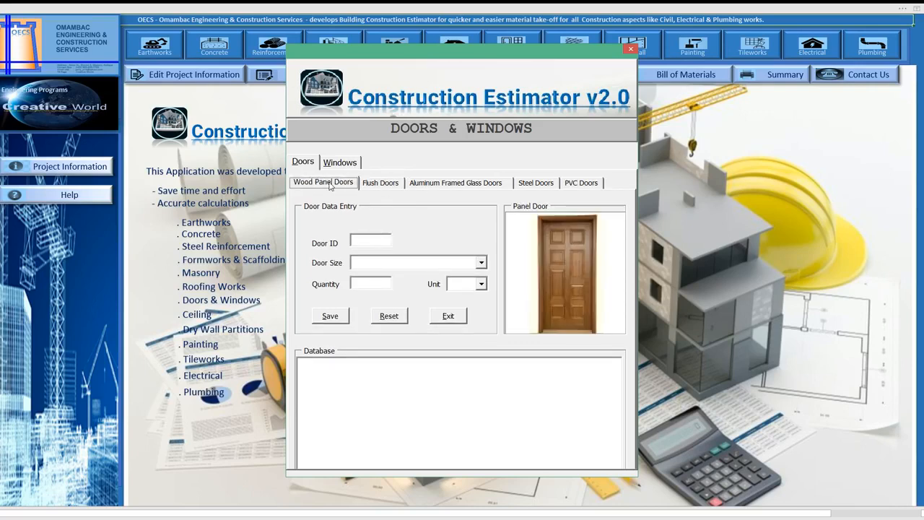
click(366, 241)
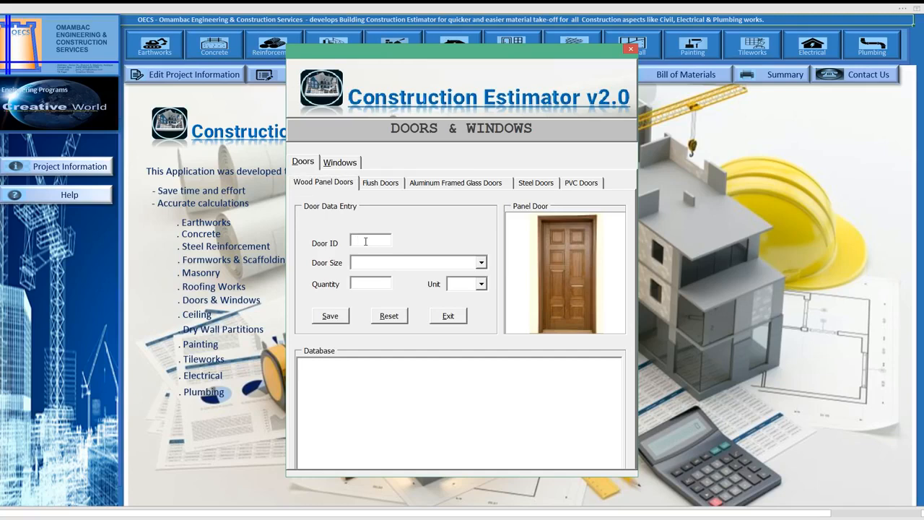
text(D1)
click(482, 263)
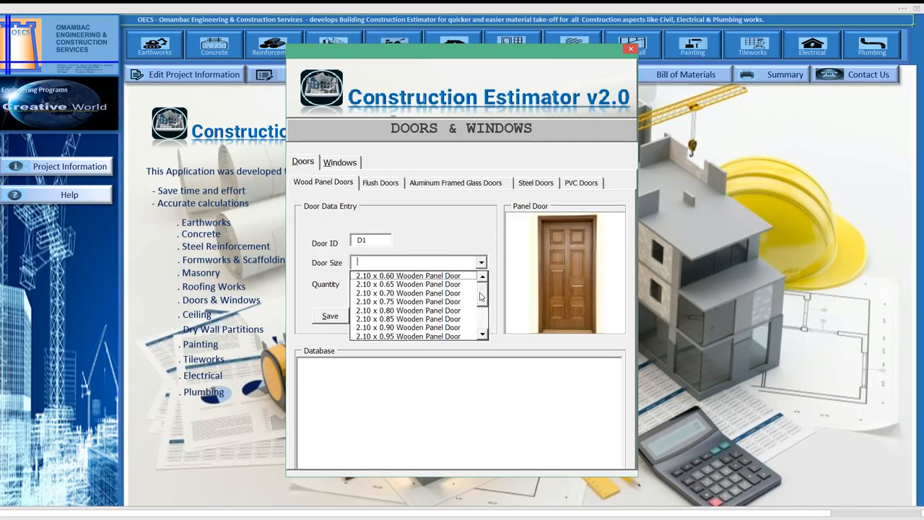
drag(480, 296, 482, 302)
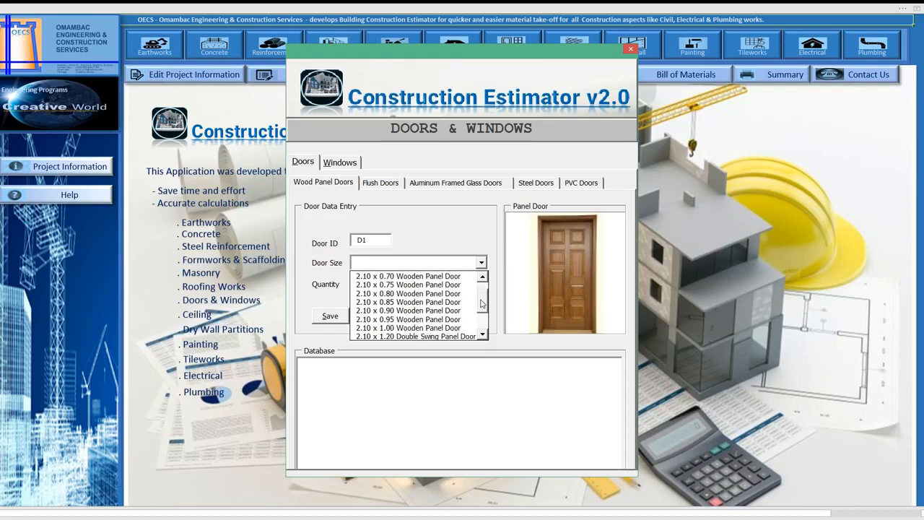
click(389, 293)
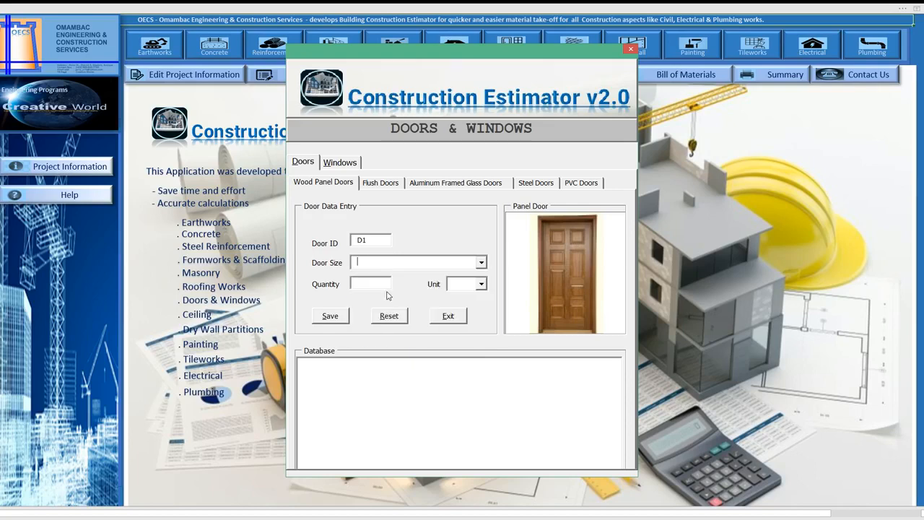
- Set the door quantity to 1 with sets as the unit, and save the door entry
click(388, 282)
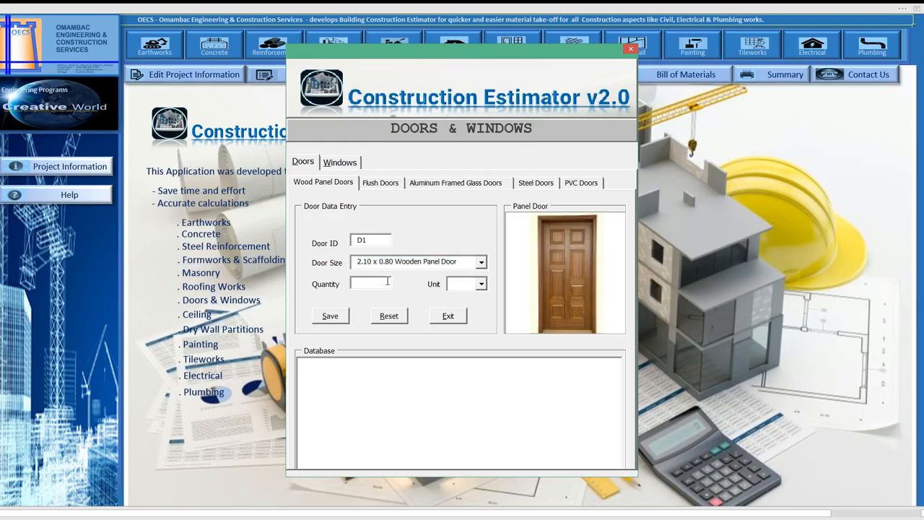
text(1)
click(481, 284)
click(460, 305)
click(340, 317)
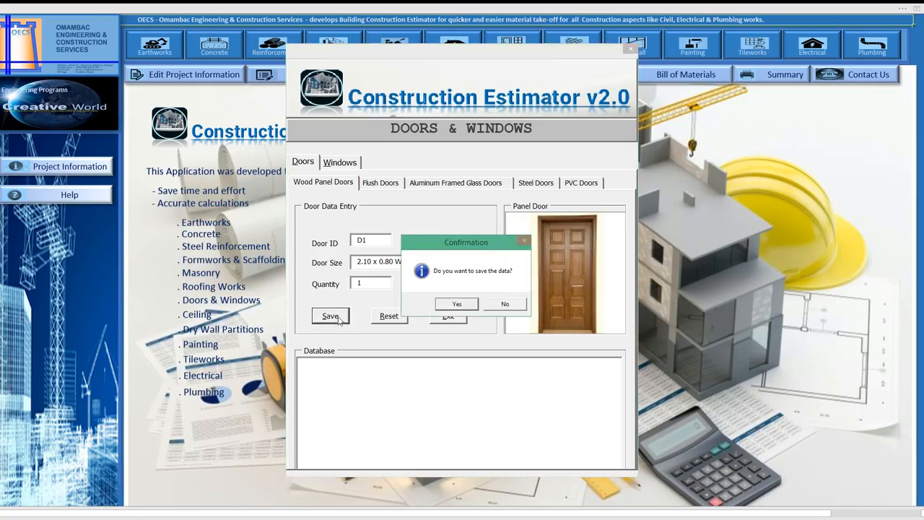
click(449, 309)
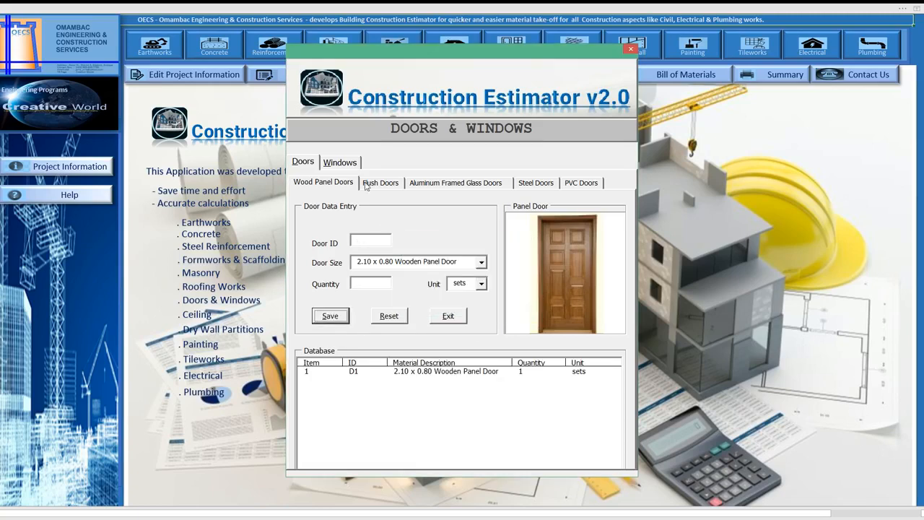
- Start a sliding glass window entry with window ID W1 and size 1.20 x 1.20 Sliding Glass Window
click(345, 166)
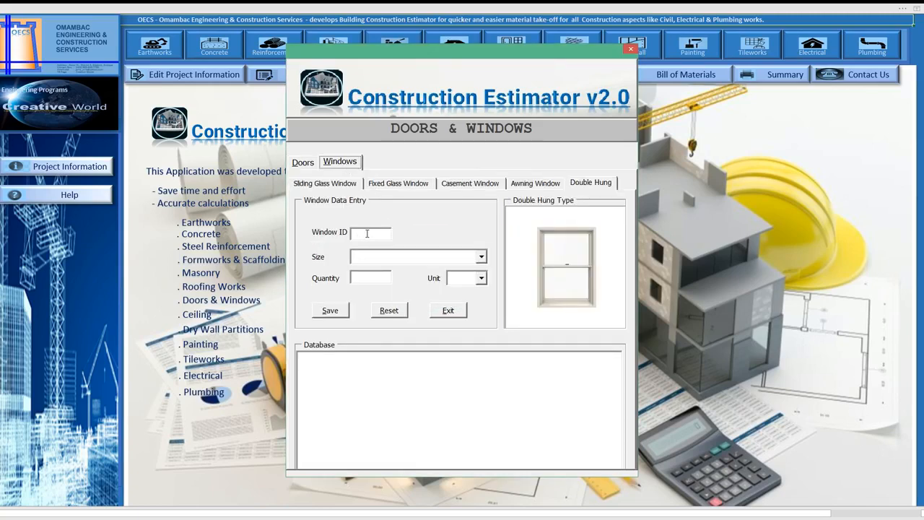
click(331, 185)
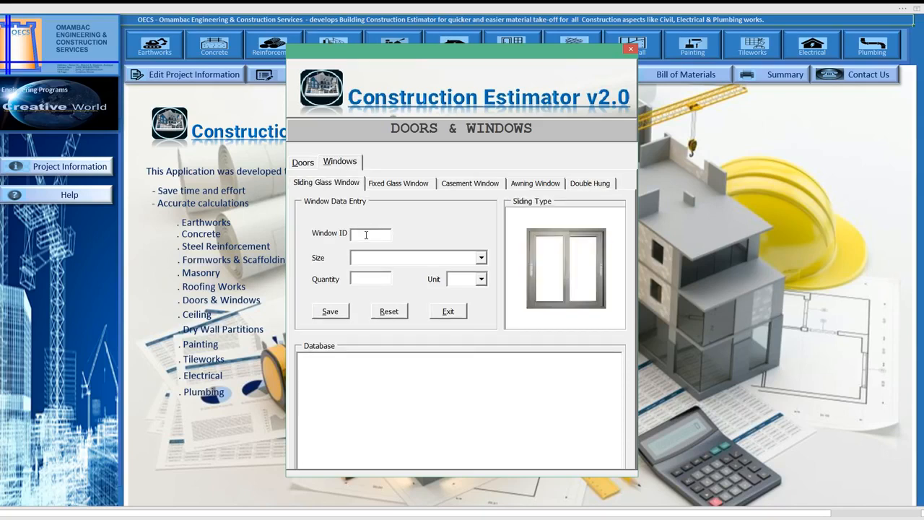
click(480, 258)
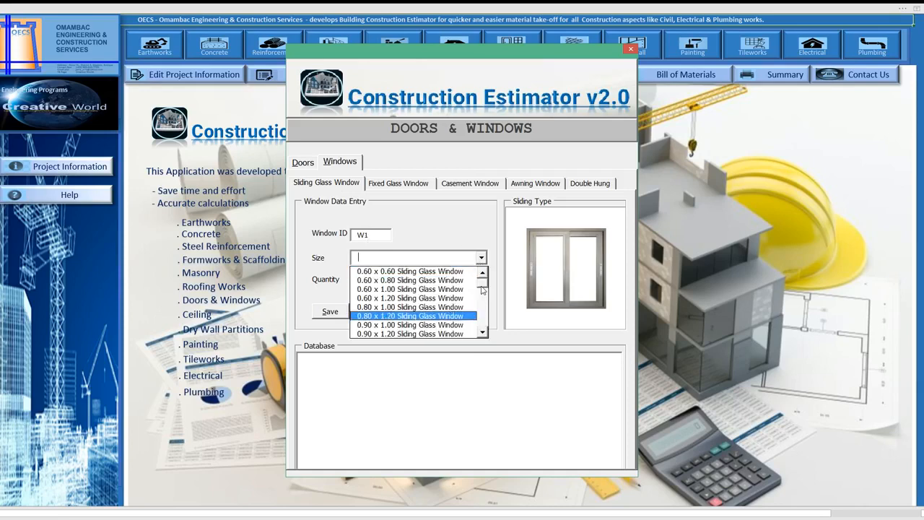
scroll(482, 296, down, 3)
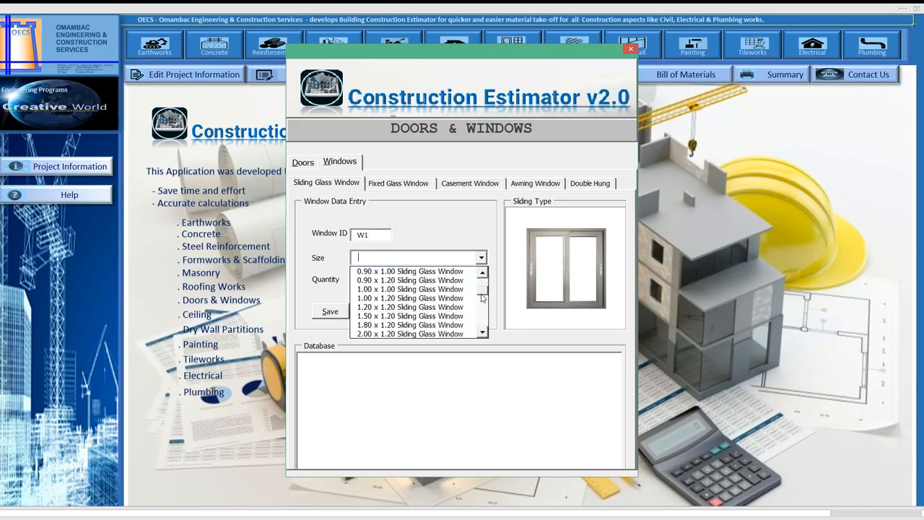
click(421, 307)
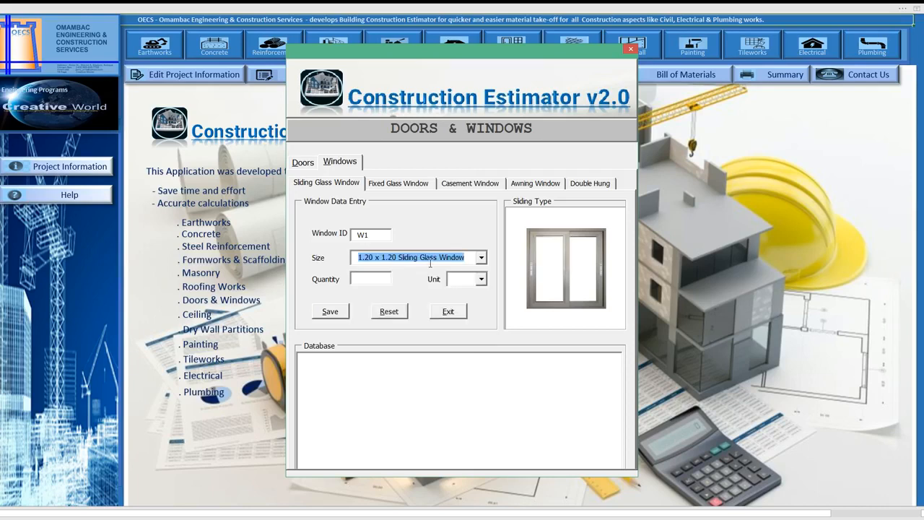
click(468, 259)
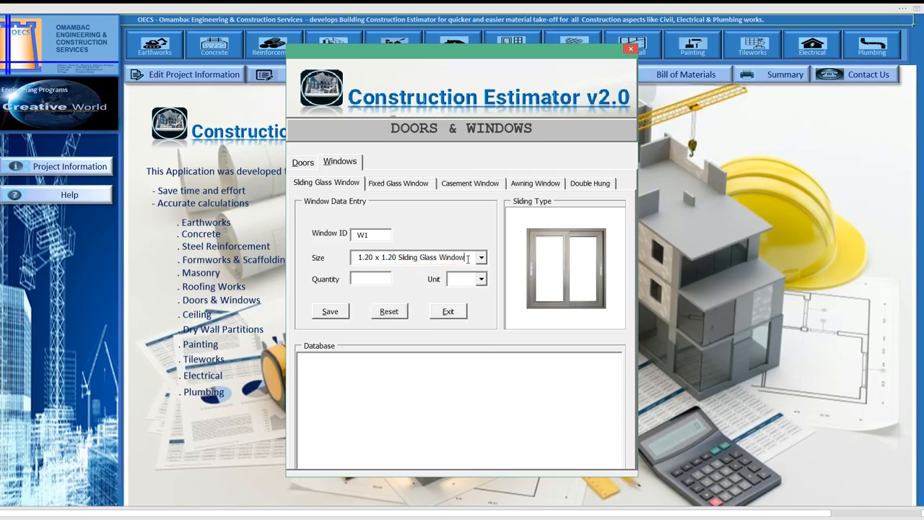
- Set the window quantity to 1 with sets as the unit, then save the entry and close the Doors & Windows form
click(370, 279)
text(1)
click(481, 279)
click(474, 295)
click(332, 312)
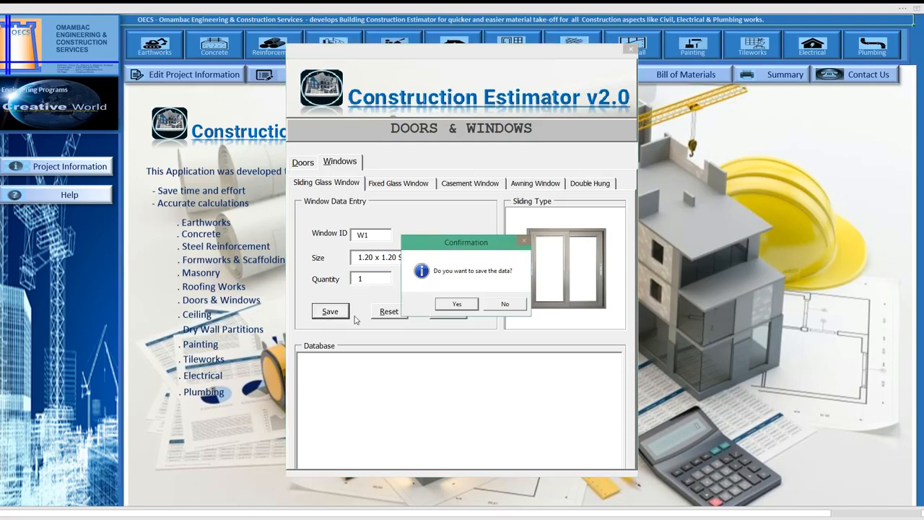
click(458, 305)
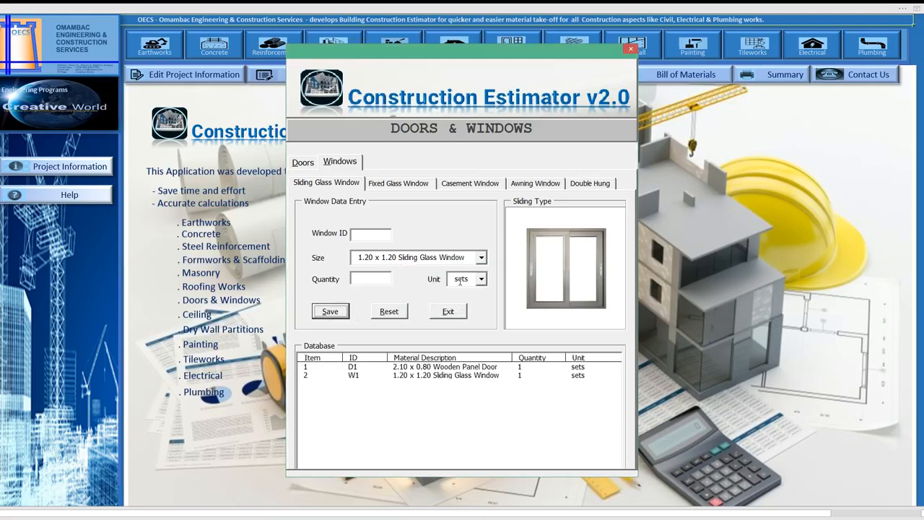
click(448, 311)
click(451, 304)
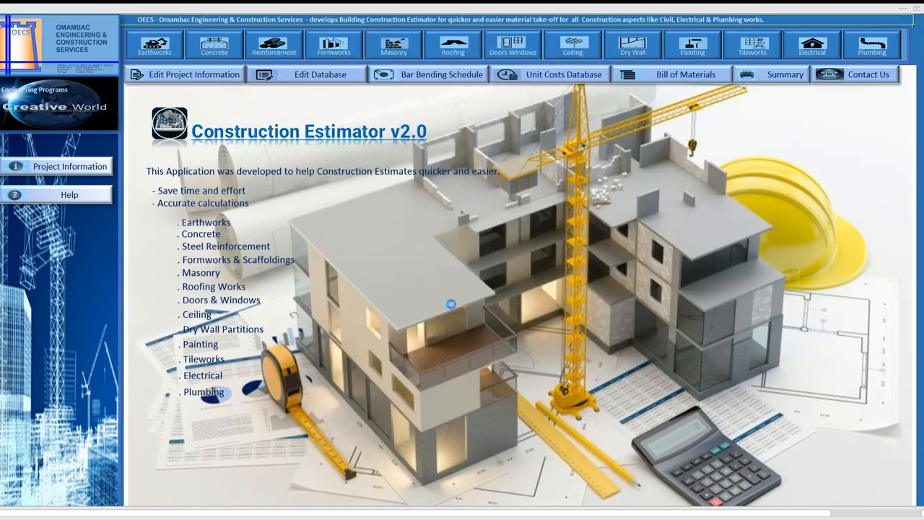
- Open the Bill of Materials and filter out the rows with 0.00 quantity
click(692, 76)
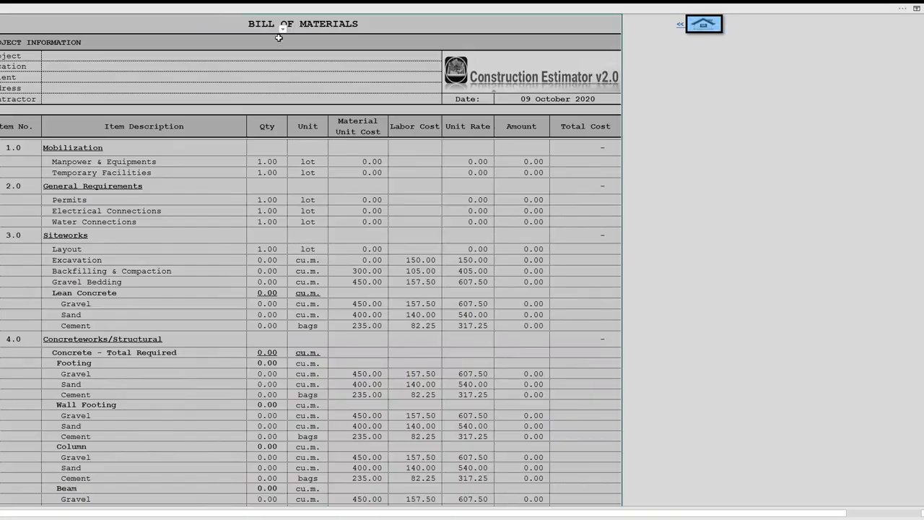
click(283, 29)
click(190, 155)
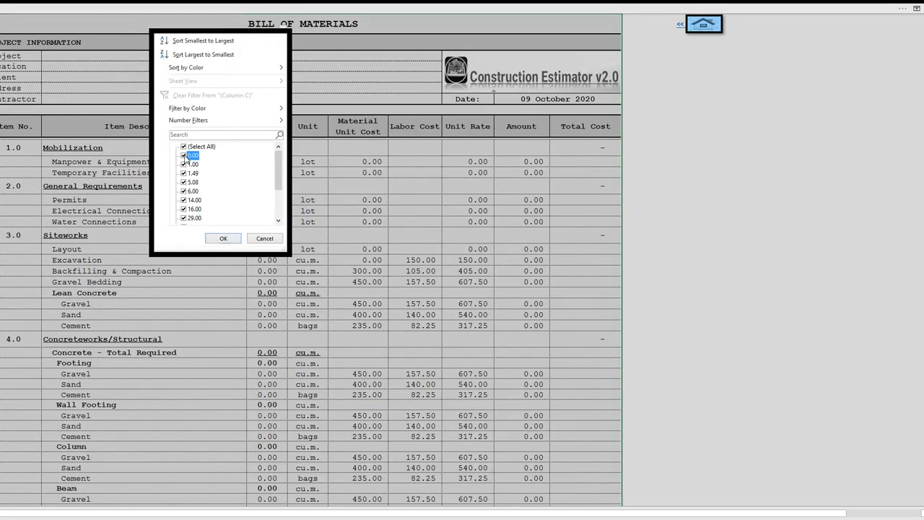
click(224, 239)
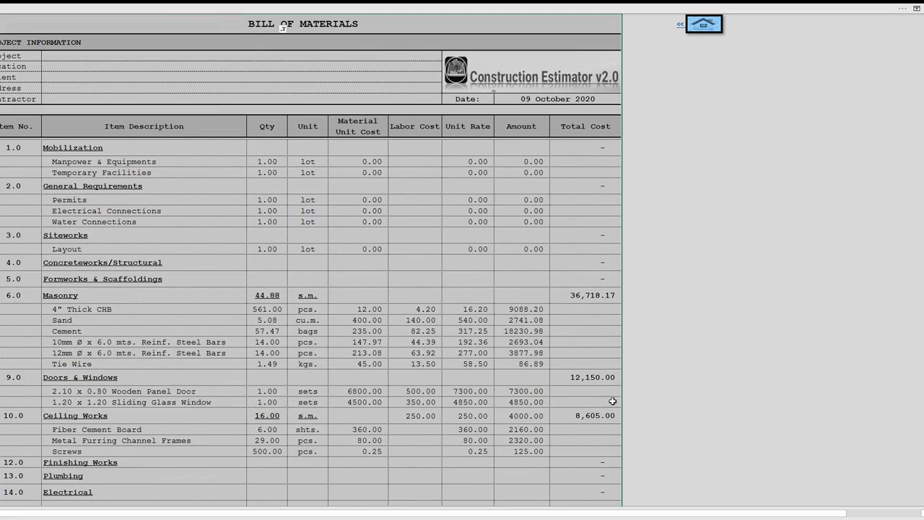
- Check the total costs of Doors & Windows, Ceiling Works and Masonry, then return to the home screen
click(597, 377)
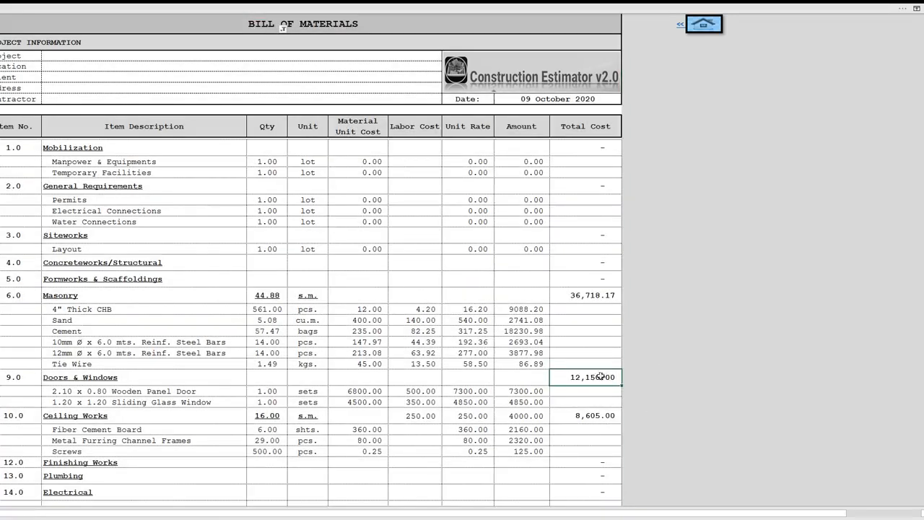
click(683, 400)
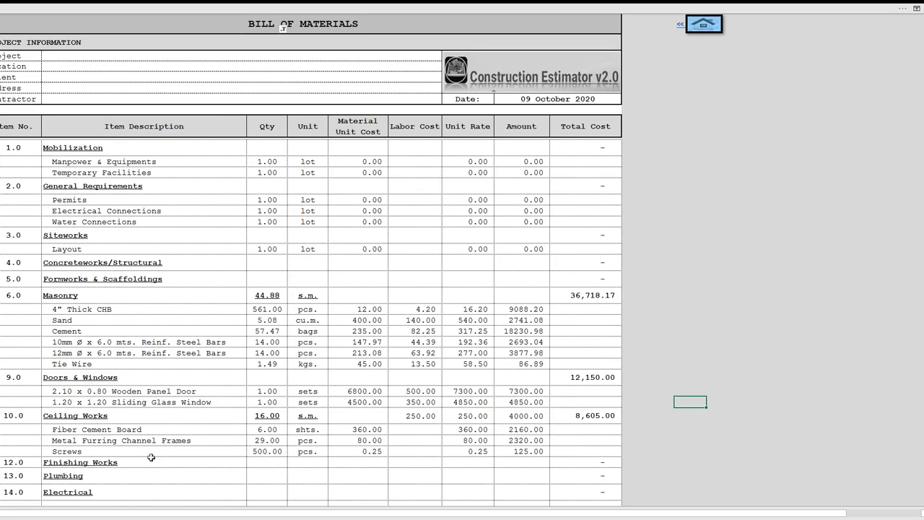
click(585, 417)
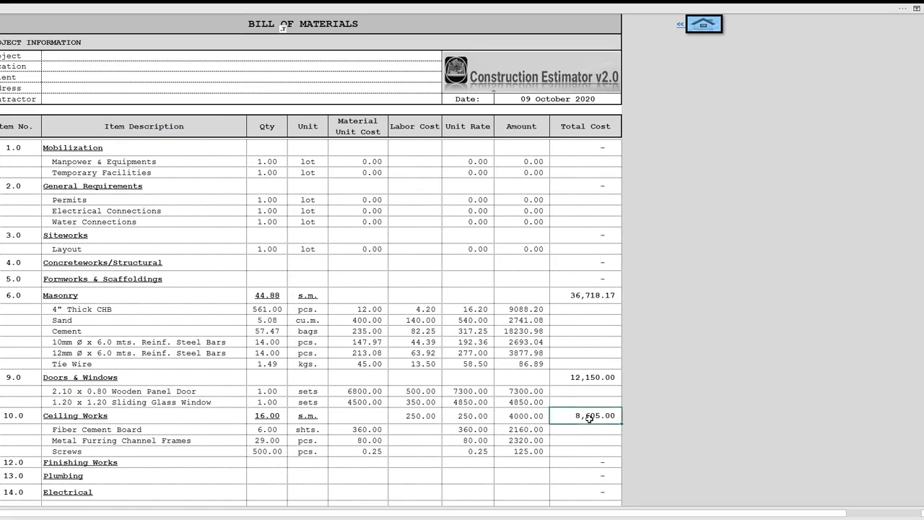
click(592, 378)
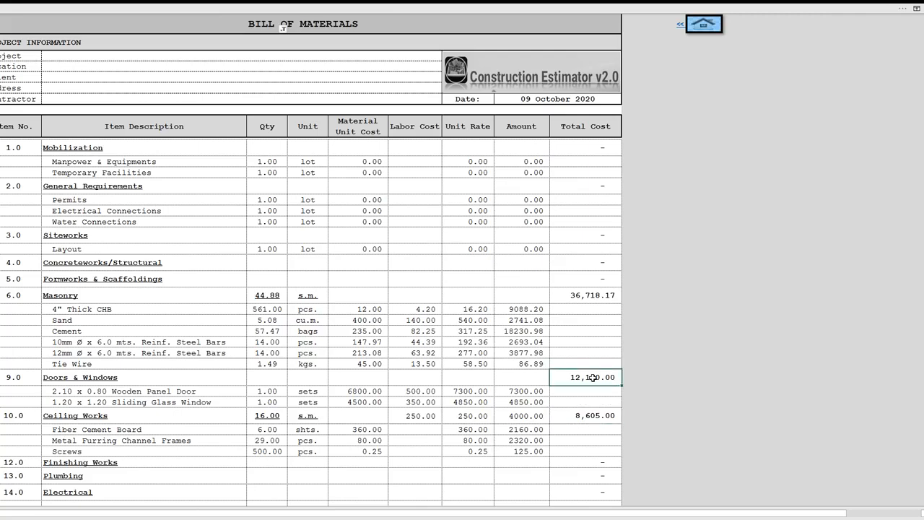
click(587, 295)
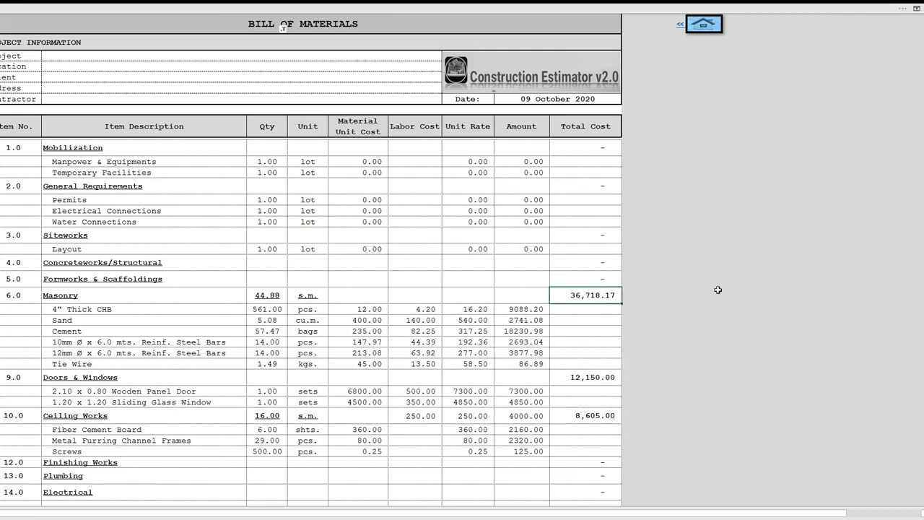
click(720, 291)
click(693, 29)
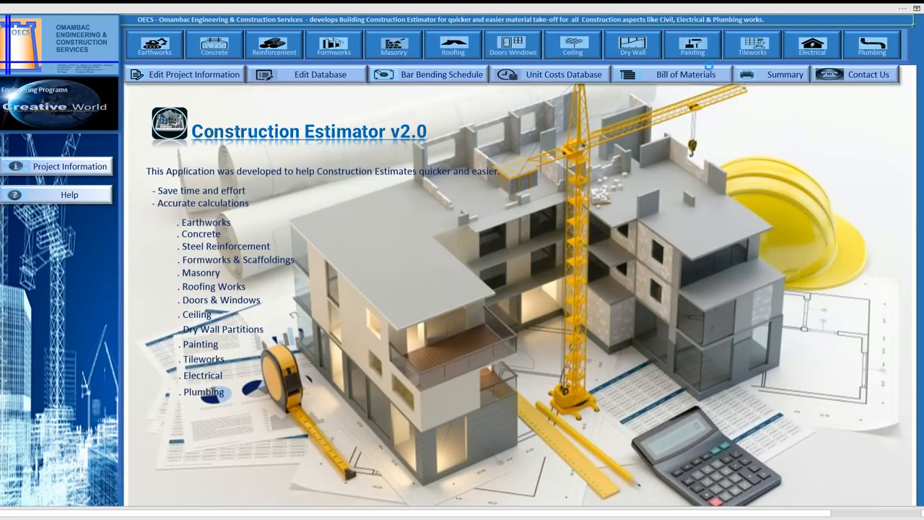
- Open the Bill of Materials, restore the rows with 0.00 quantity in the quantity filter, and return to the home screen
click(712, 72)
click(282, 33)
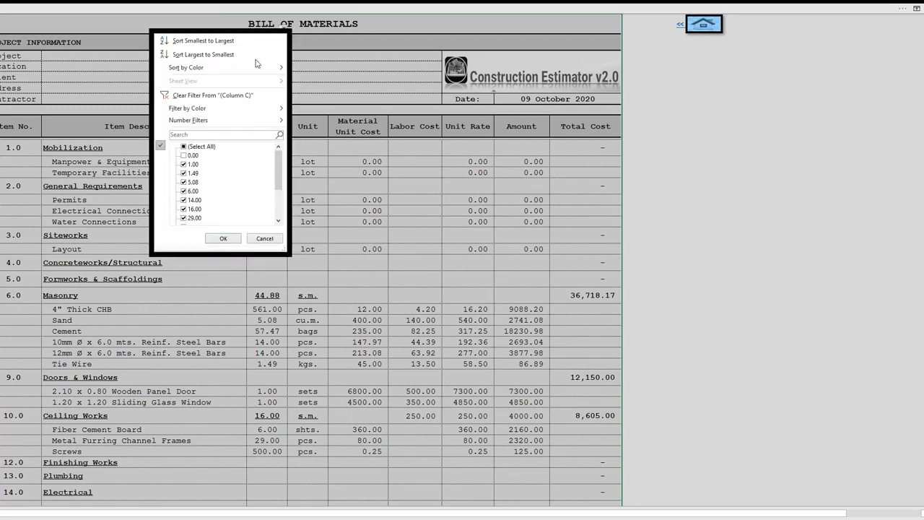
click(183, 156)
click(223, 238)
click(720, 22)
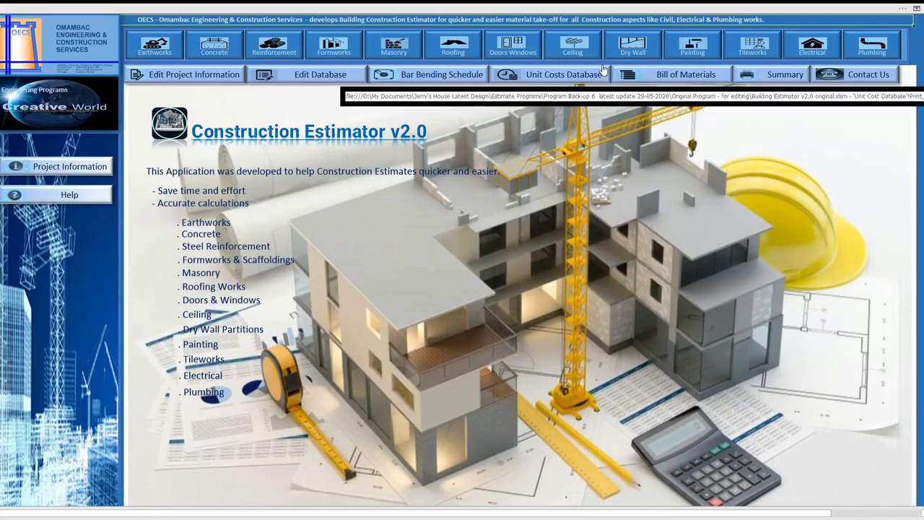
- Start a wall painting entry for the Ground Floor with area location Interior Wall and label Wall Surface 1
click(715, 59)
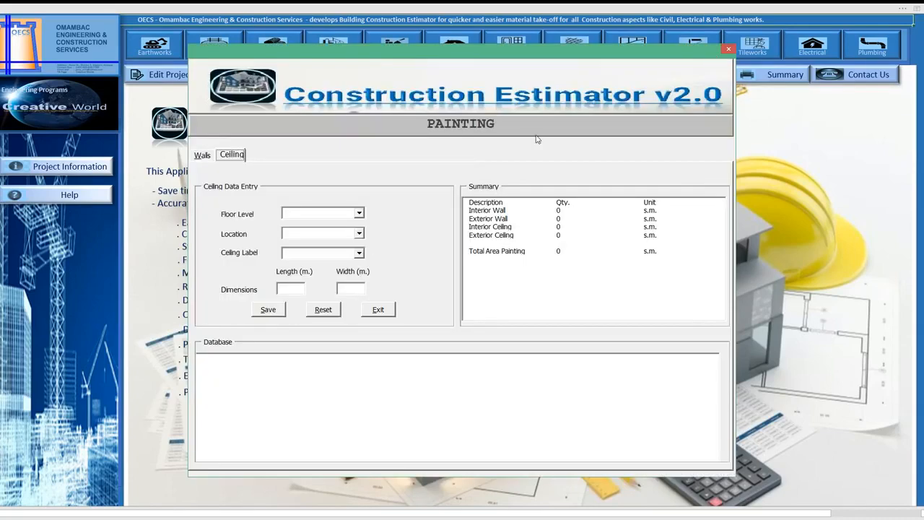
click(202, 156)
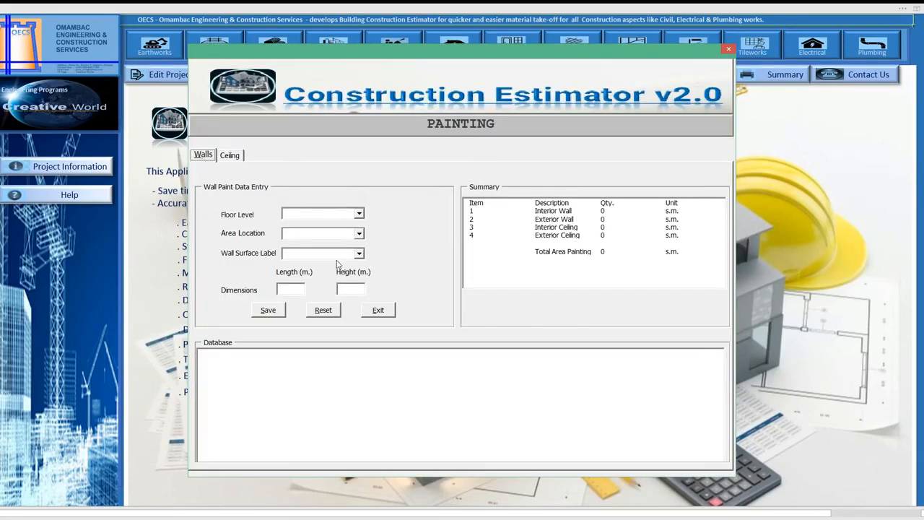
click(359, 214)
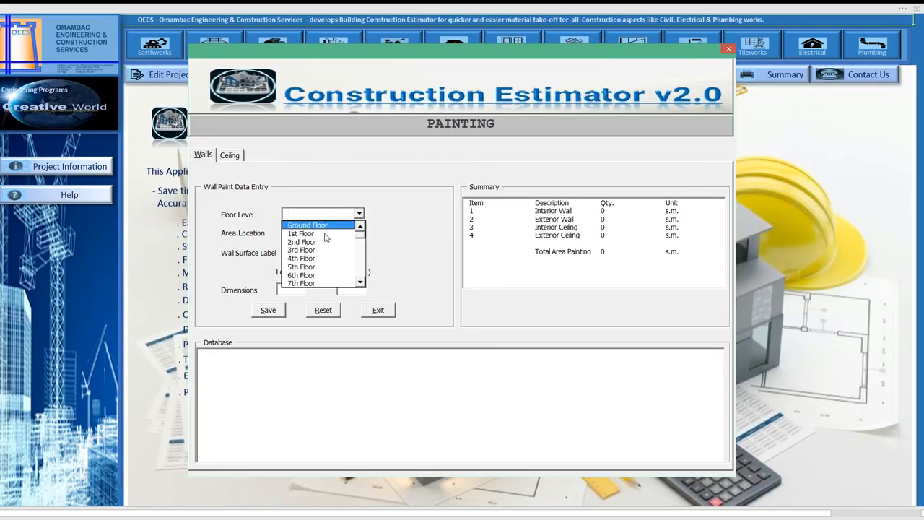
click(327, 226)
click(307, 234)
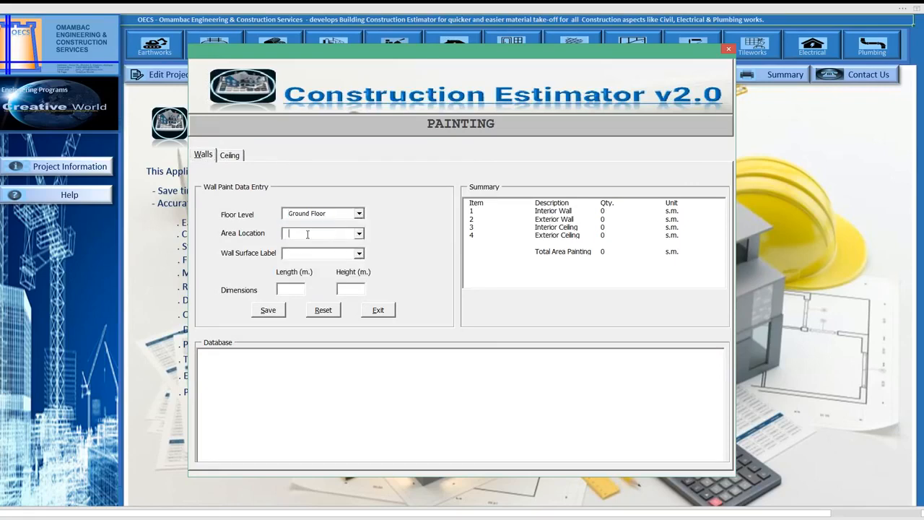
click(360, 235)
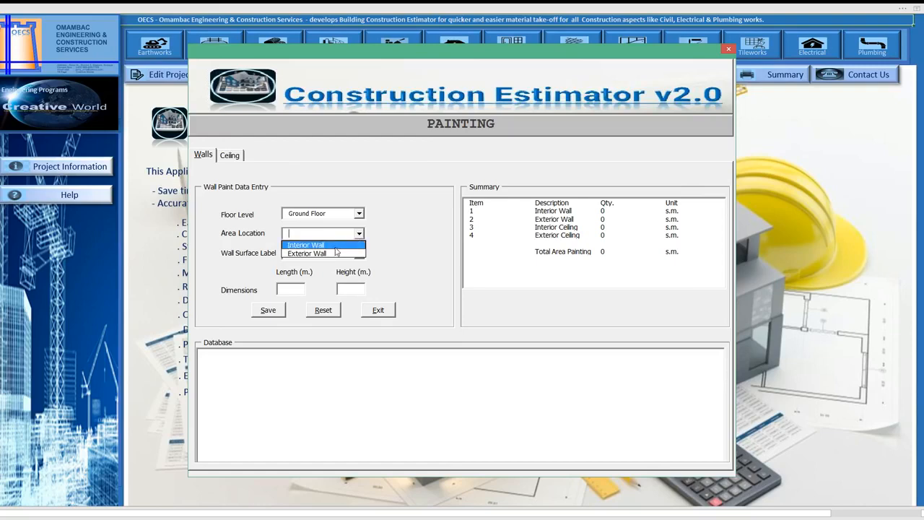
click(335, 247)
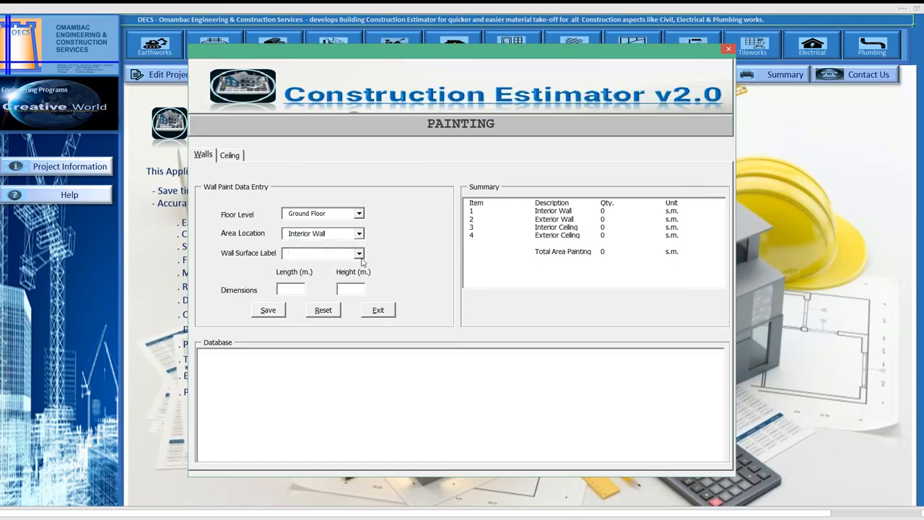
click(359, 254)
click(316, 266)
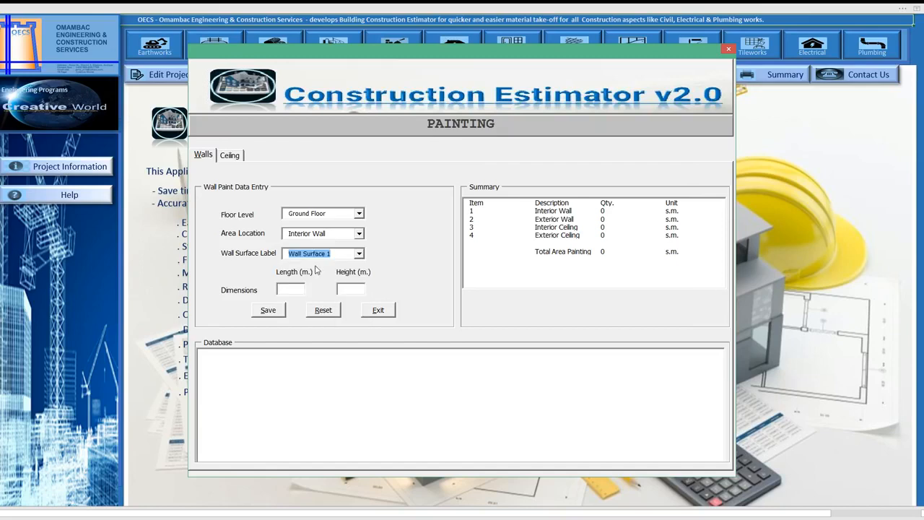
- Set the wall dimensions to 16 m length and 3 m height, then save the entry and close the Painting form
click(291, 288)
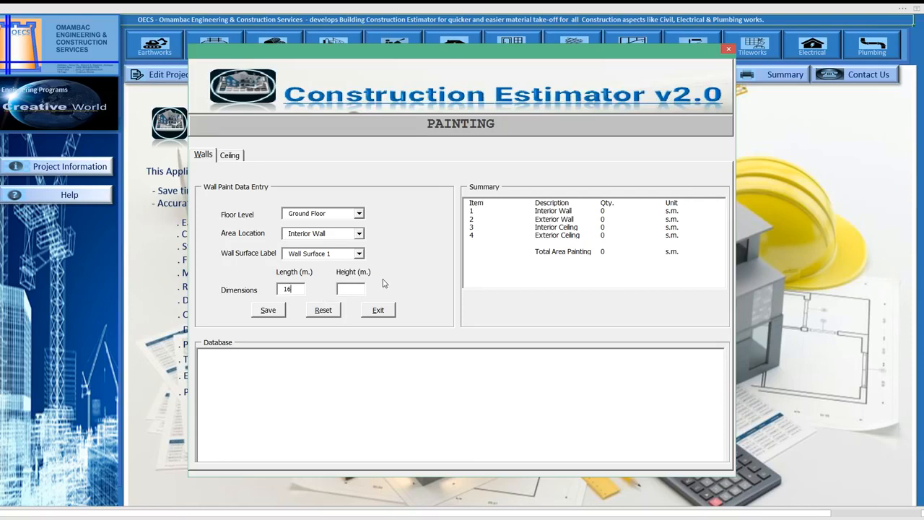
text(3)
click(268, 312)
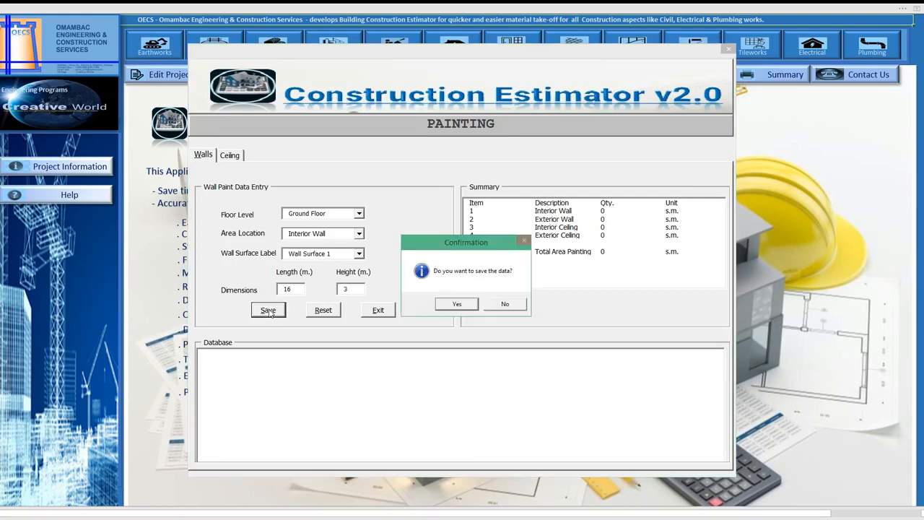
click(458, 304)
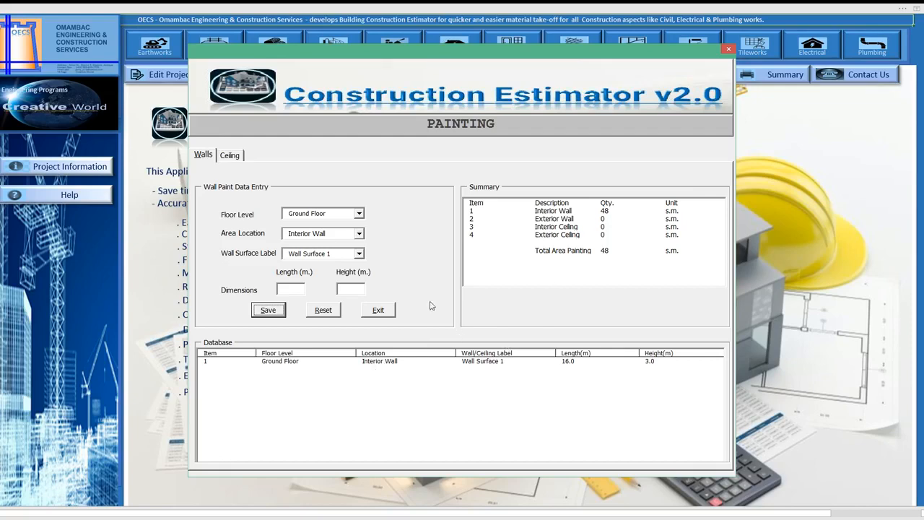
click(382, 311)
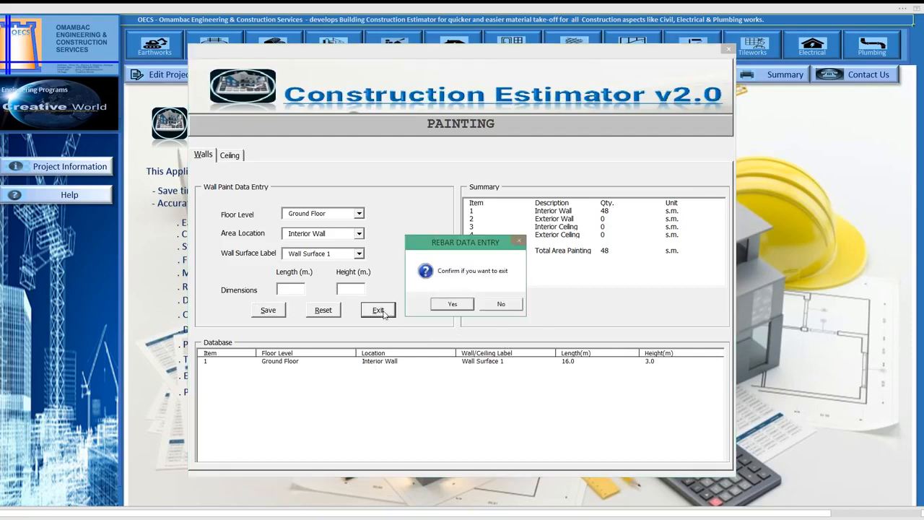
click(464, 303)
- Open the Bill of Materials and hide the rows with 0.00 quantity
click(685, 75)
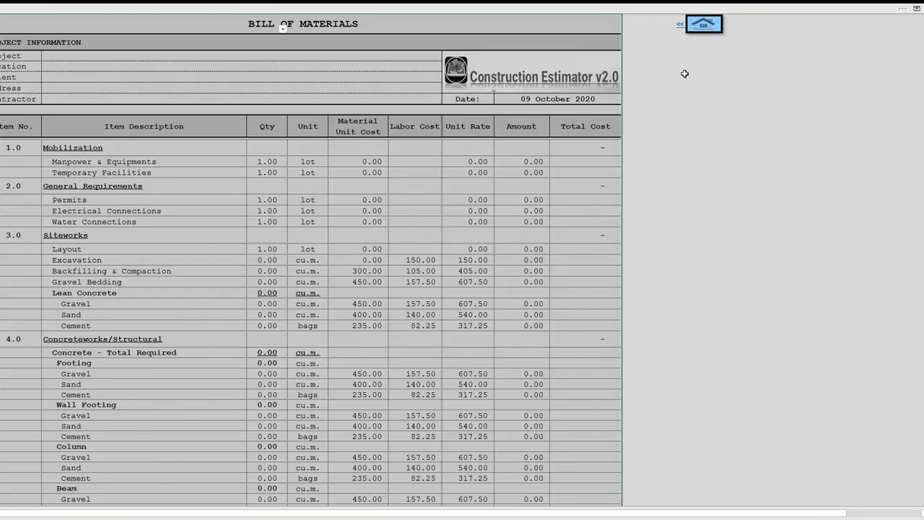
click(283, 30)
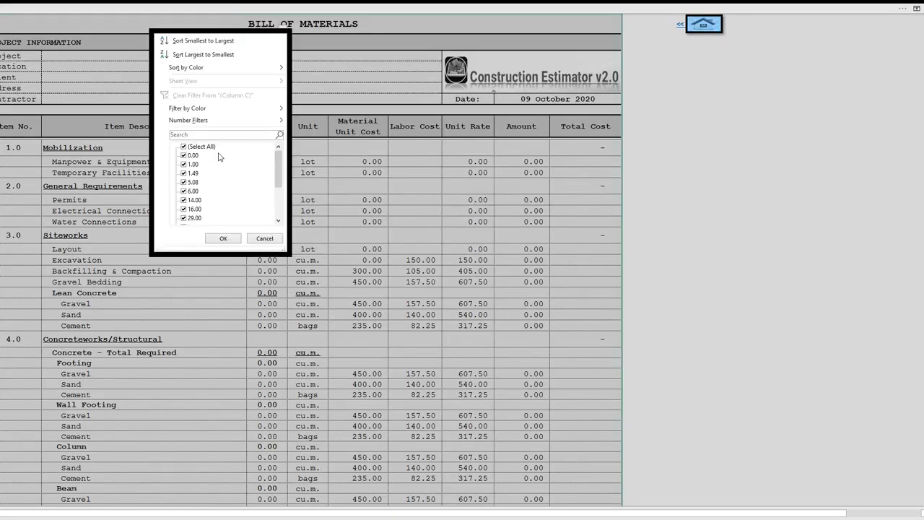
click(189, 155)
click(223, 239)
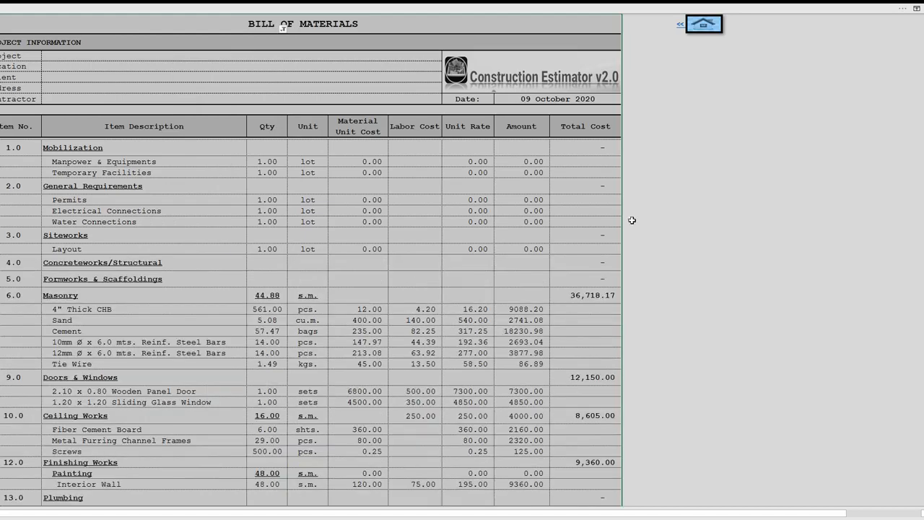
- Check the Interior Wall painting quantity, the Finishing Works total cost and the project cost summary
drag(923, 45, 923, 61)
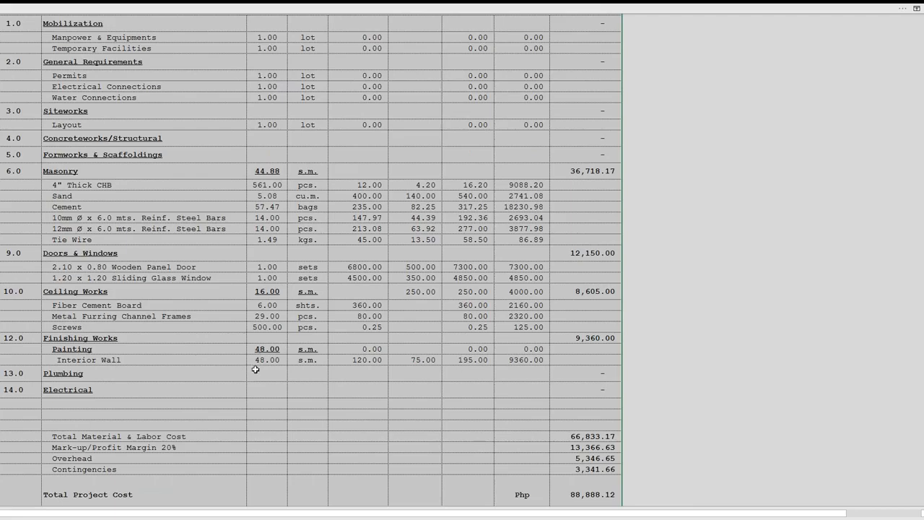
click(603, 336)
click(692, 317)
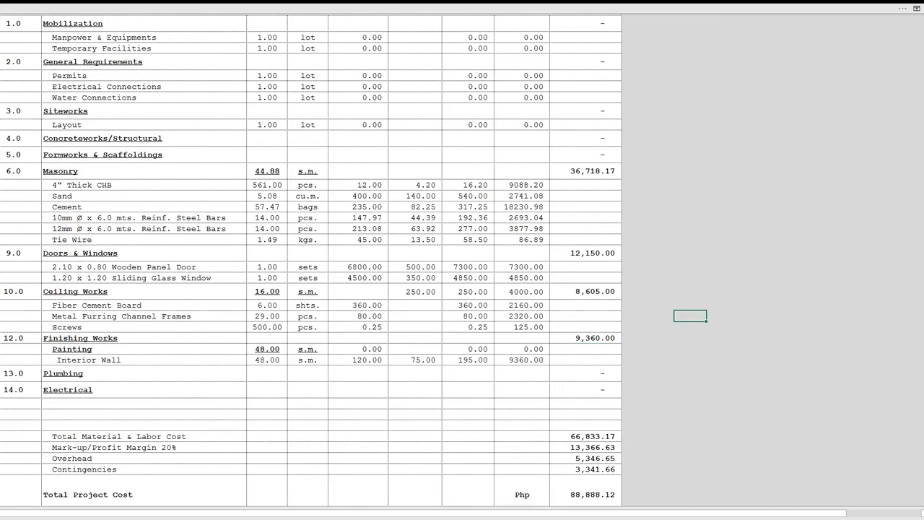
drag(923, 50, 923, 16)
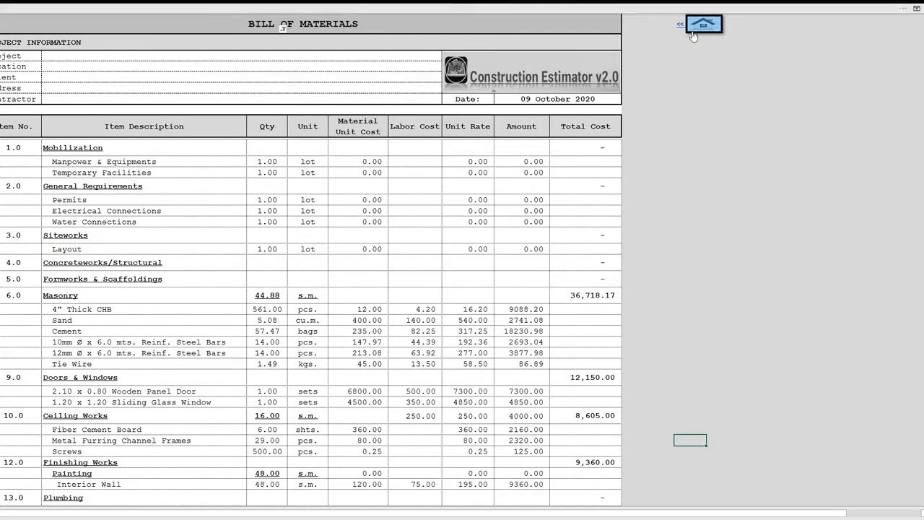
- Include the 0.00 quantity rows in the Bill of Materials filter again and go back to the home screen
click(284, 29)
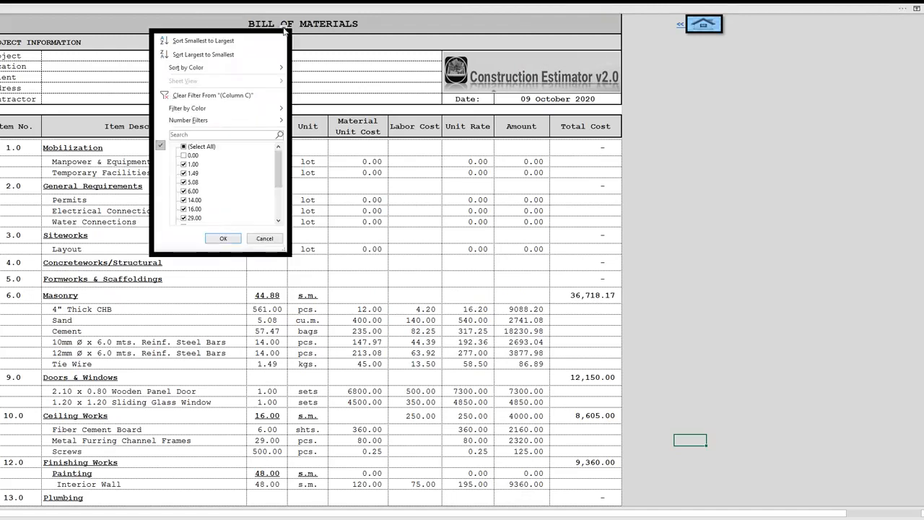
click(184, 155)
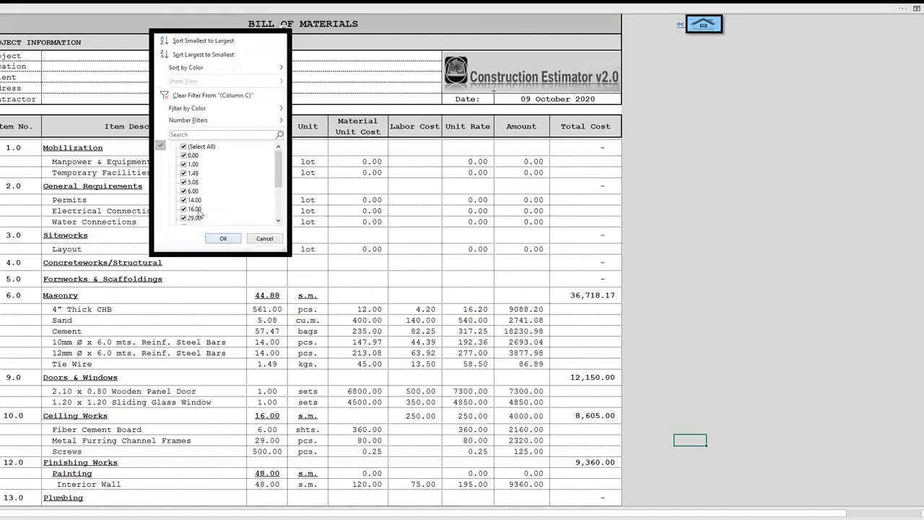
click(223, 239)
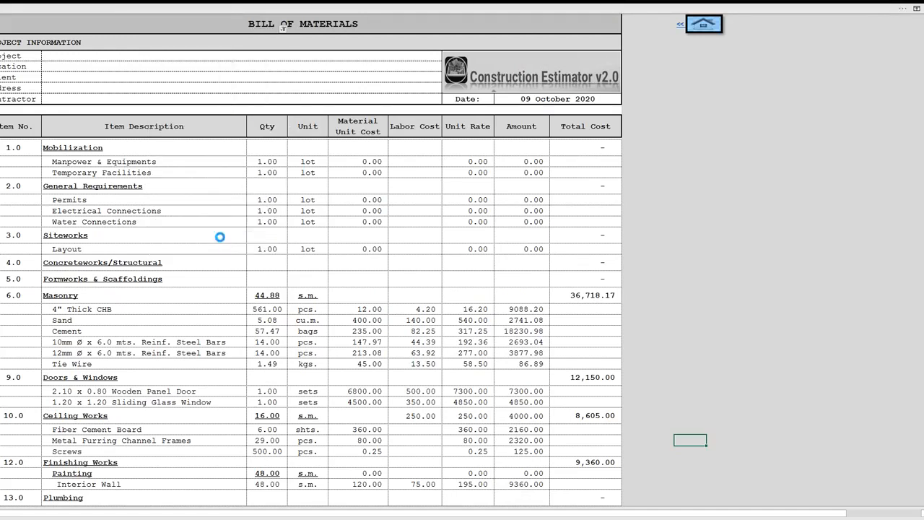
click(693, 29)
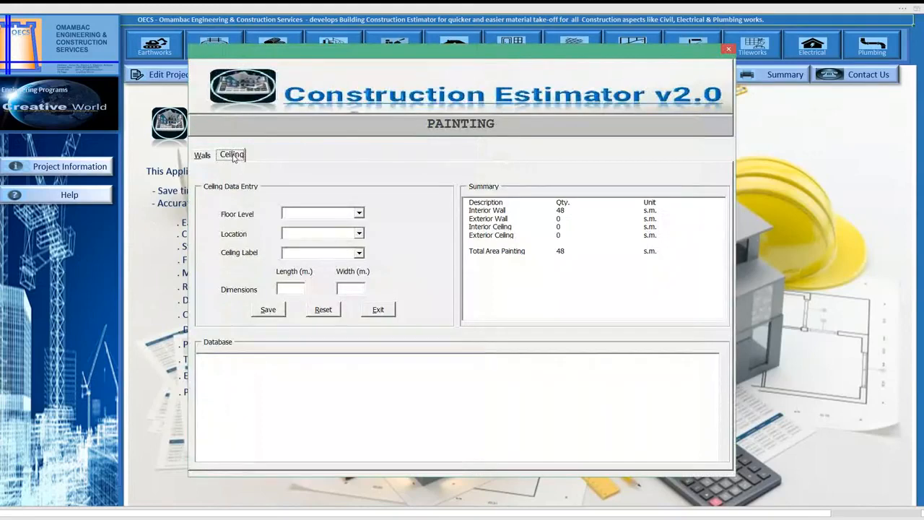
- Start a ceiling painting entry for the Ground Floor with location Interior Ceiling and label Ceiling 1
click(359, 213)
click(318, 222)
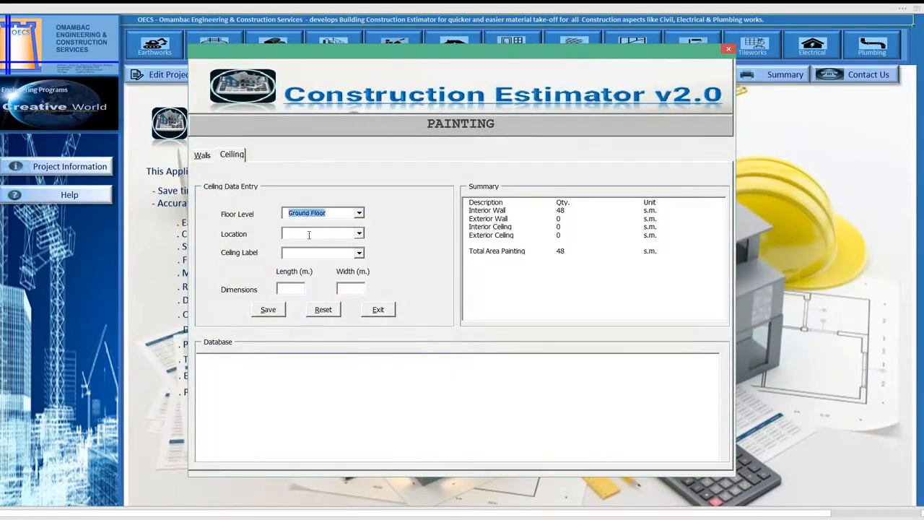
click(359, 233)
click(325, 244)
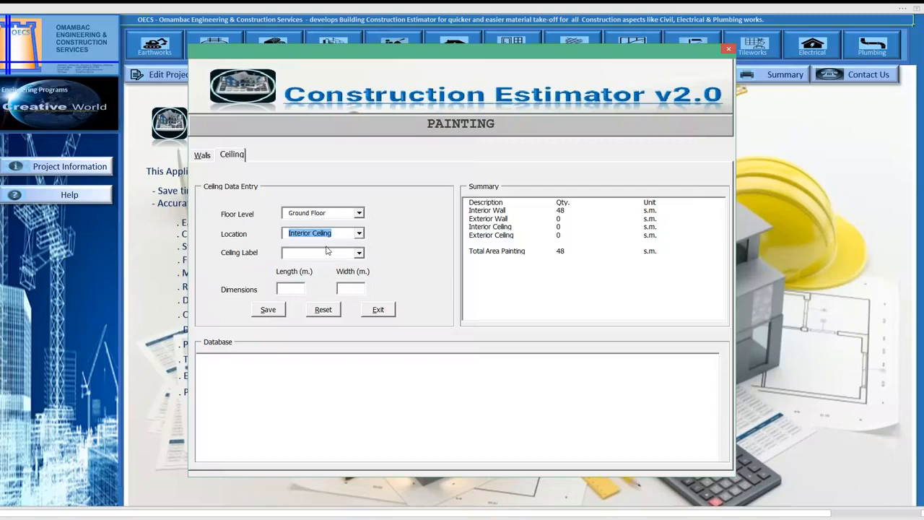
click(318, 251)
click(359, 252)
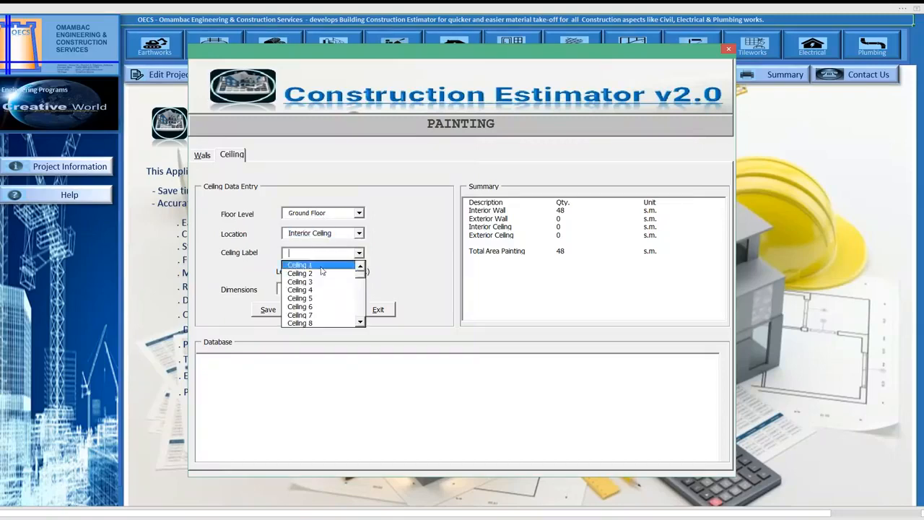
click(321, 266)
- Set the ceiling dimensions to 4 m length and 4 m width, then save the entry and close the Painting form
click(284, 289)
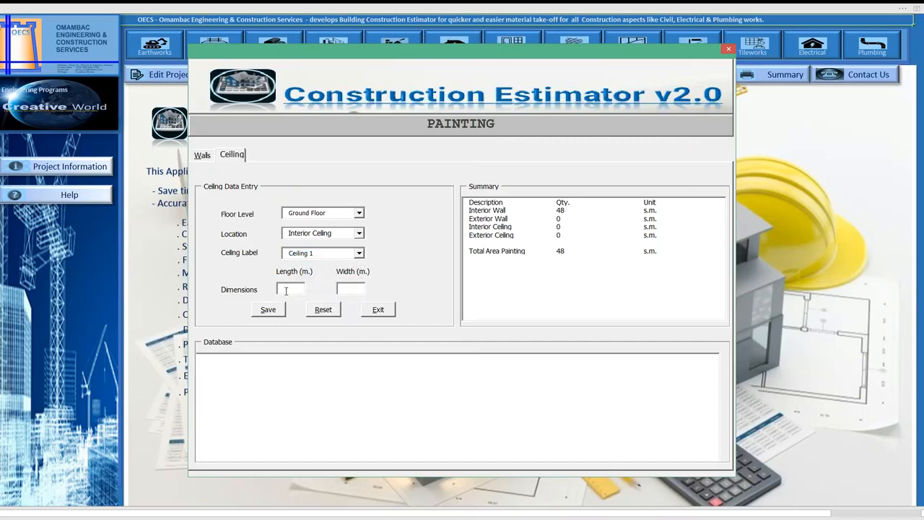
text(44)
click(268, 310)
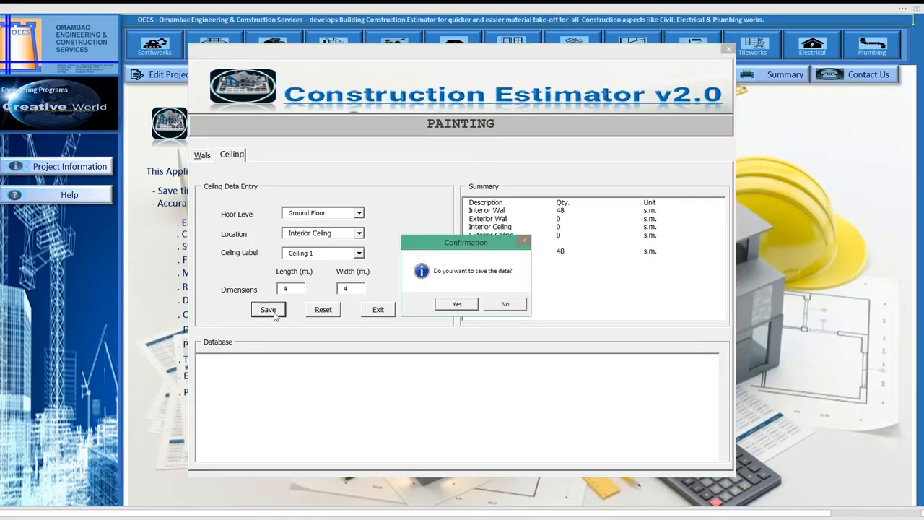
click(453, 307)
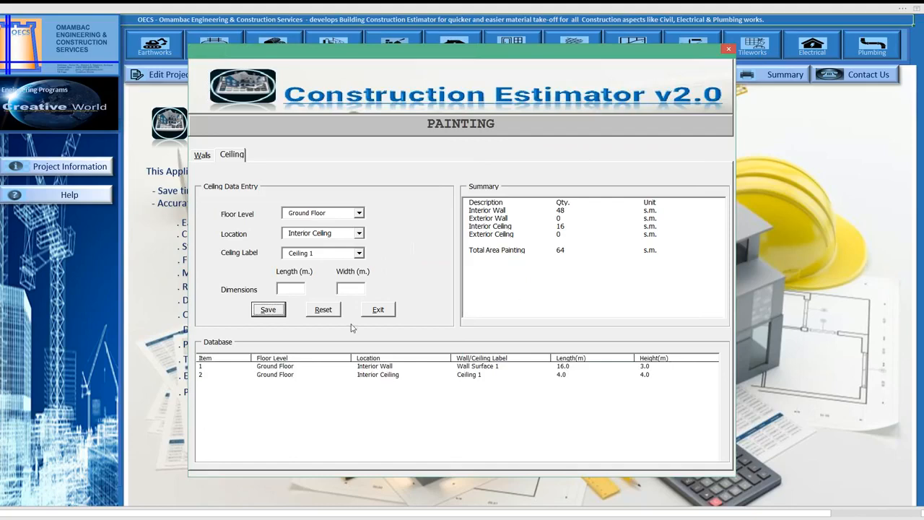
click(378, 310)
click(452, 304)
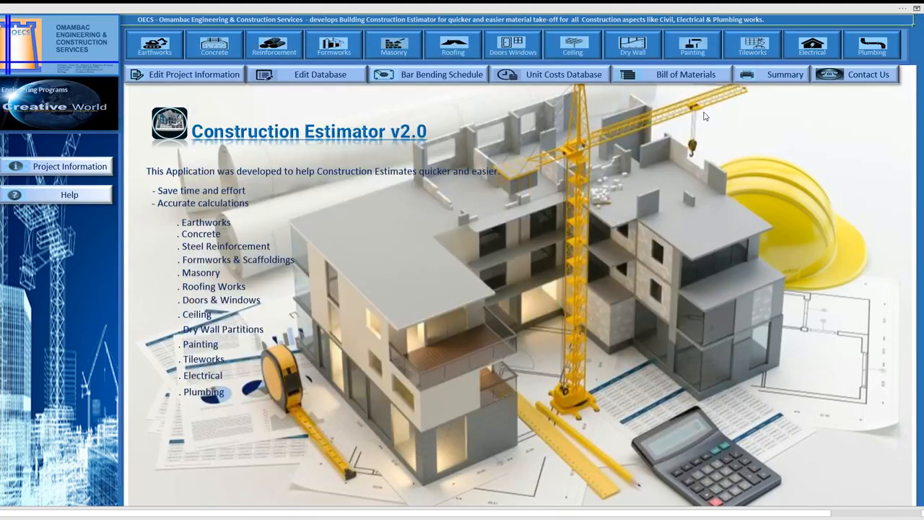
- Open the Bill of Materials and filter out the rows with 0.00 quantity
click(696, 77)
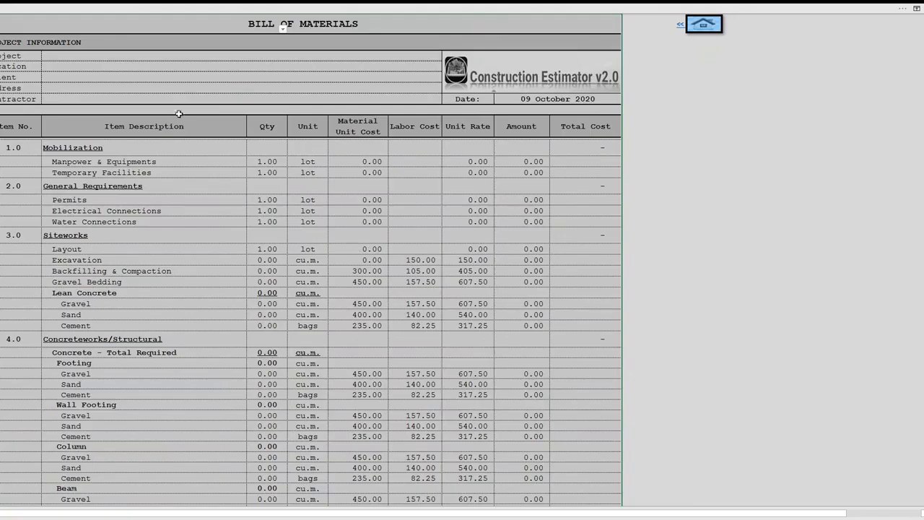
click(282, 30)
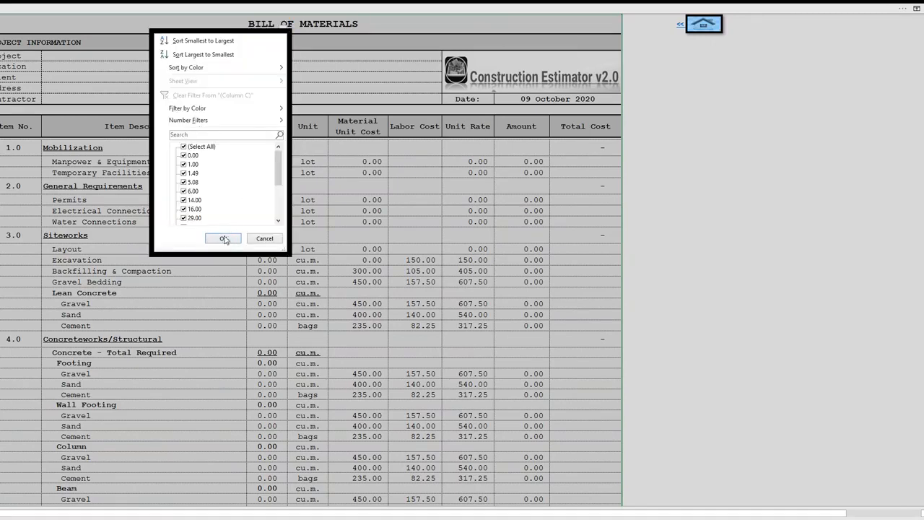
click(184, 155)
click(223, 238)
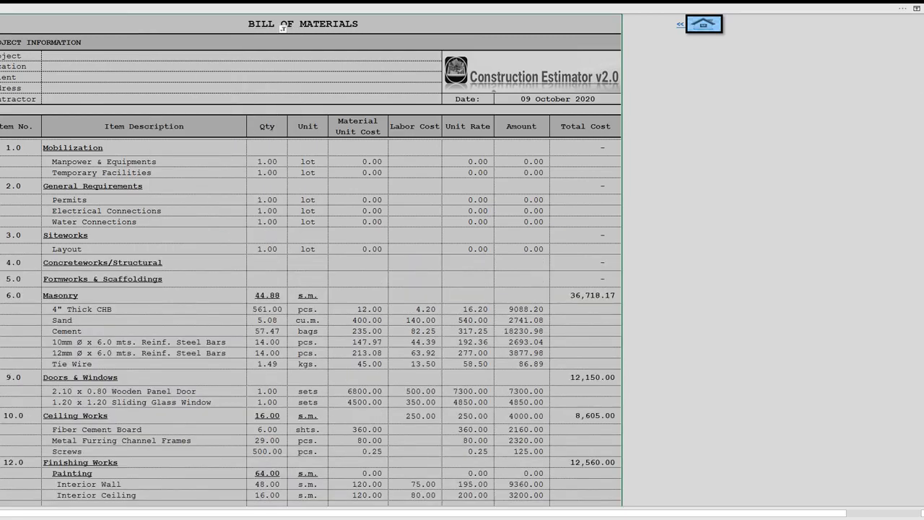
- Examine the Interior Ceiling painting row under Finishing Works in the Bill of Materials
scroll(289, 298, down, 7)
scroll(289, 299, up, 3)
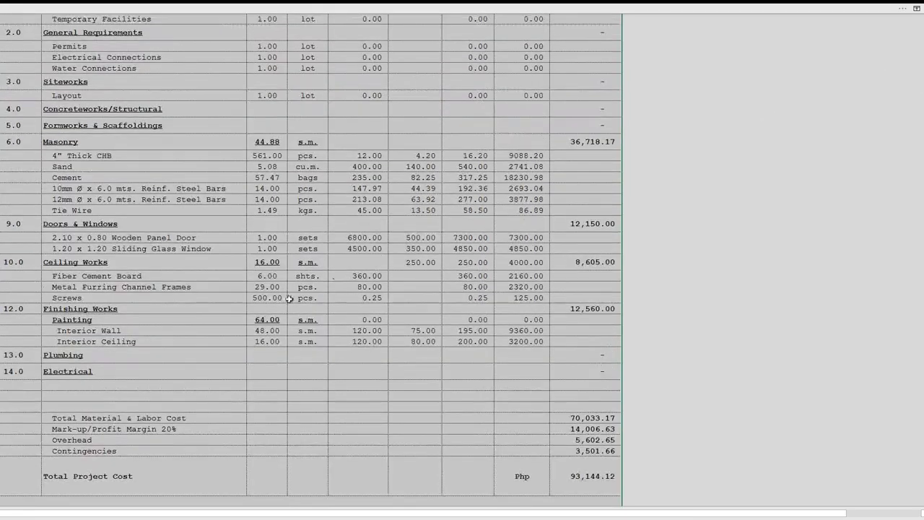
click(164, 344)
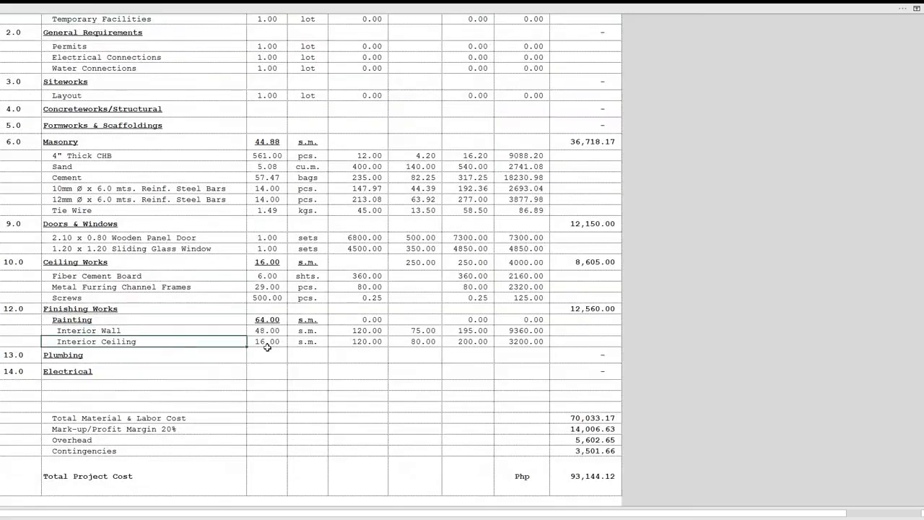
- Examine the painting costs and the total costs of Finishing Works, Ceiling Works, Doors & Windows and Masonry in the Bill of Materials
click(404, 340)
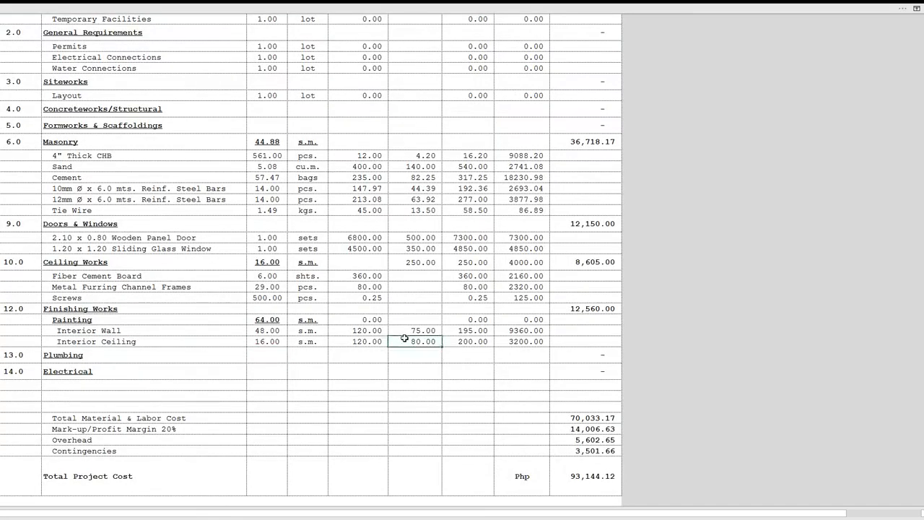
click(509, 340)
click(520, 332)
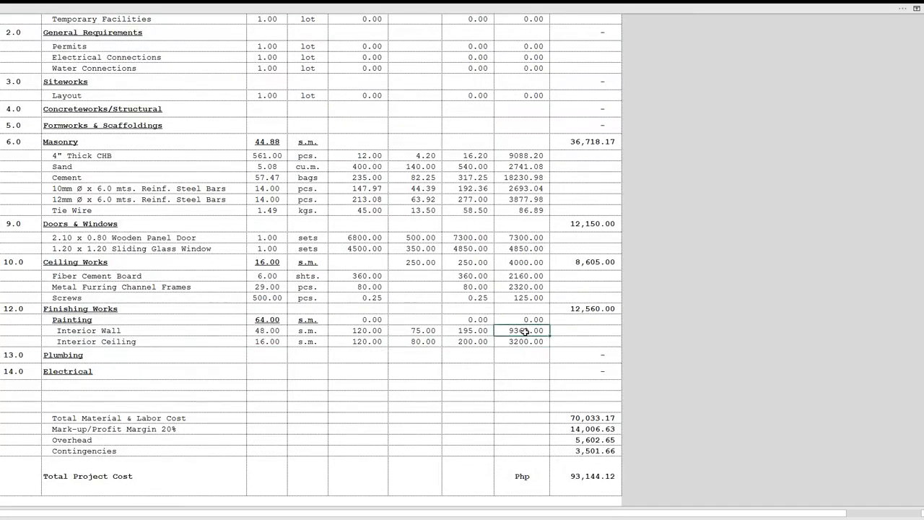
click(578, 309)
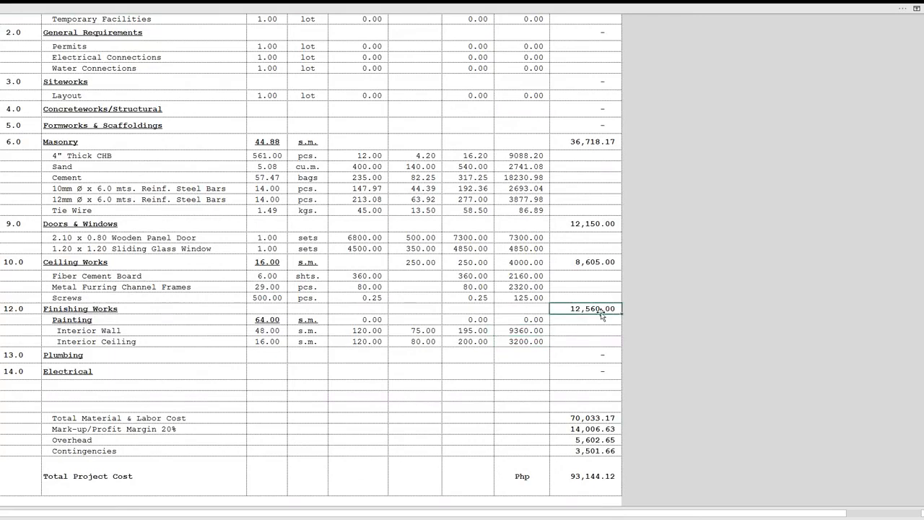
click(592, 262)
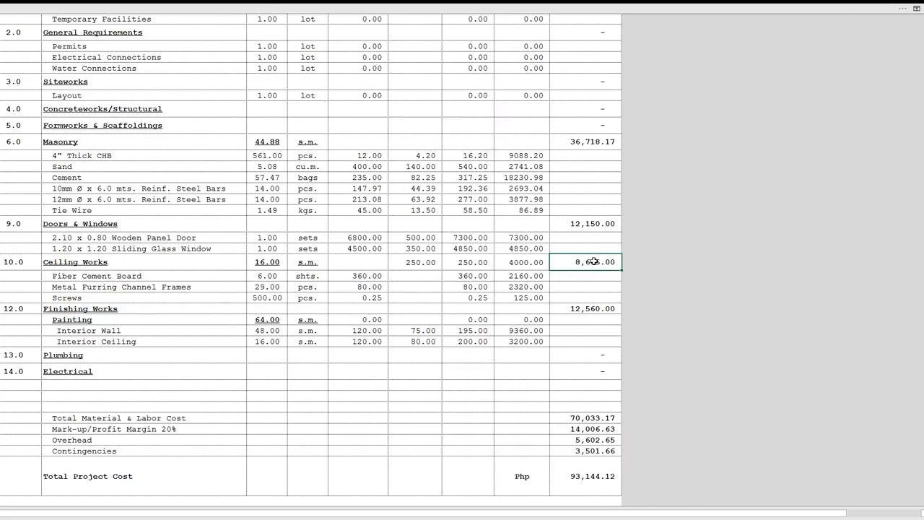
click(592, 309)
click(592, 263)
click(586, 224)
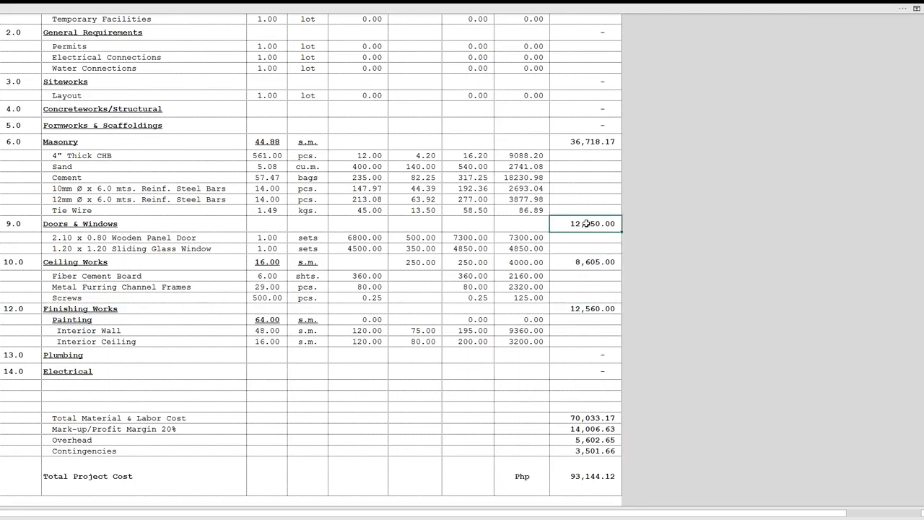
click(589, 142)
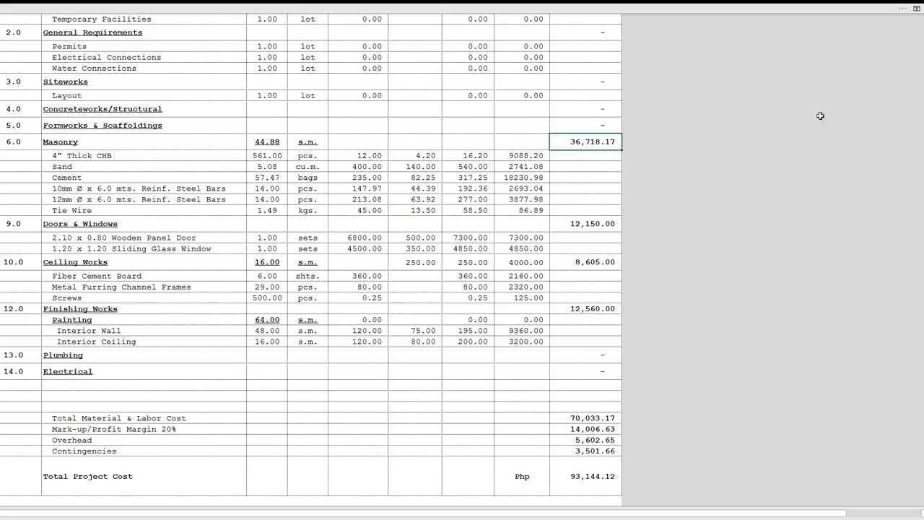
- Include the rows with 0.00 quantity in the Bill of Materials again
scroll(404, 135, up, 4)
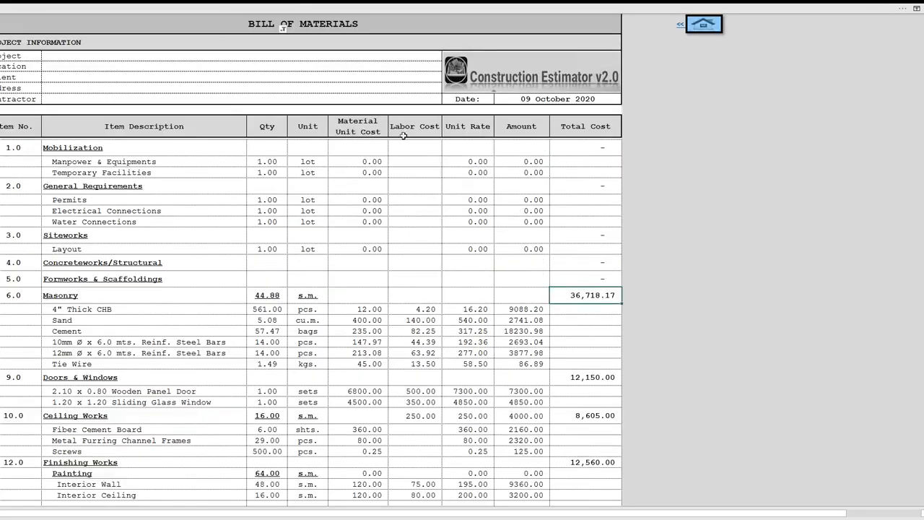
click(285, 28)
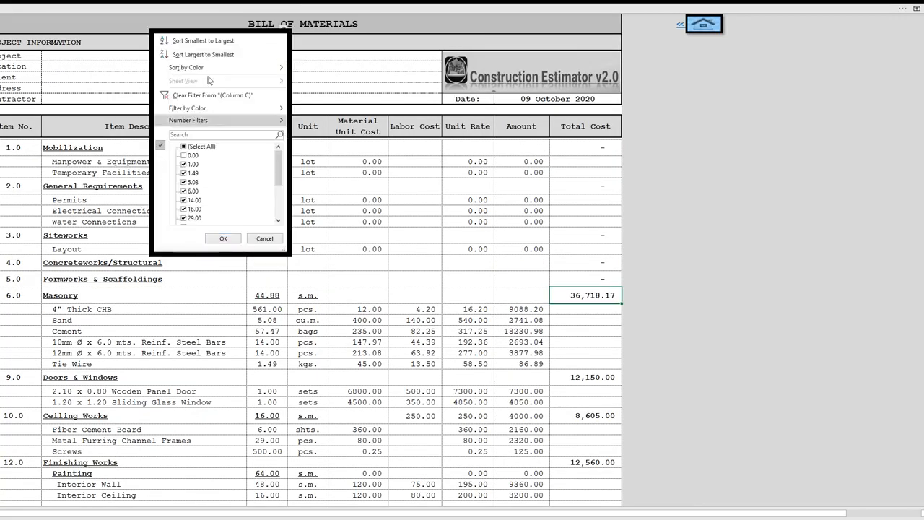
click(223, 240)
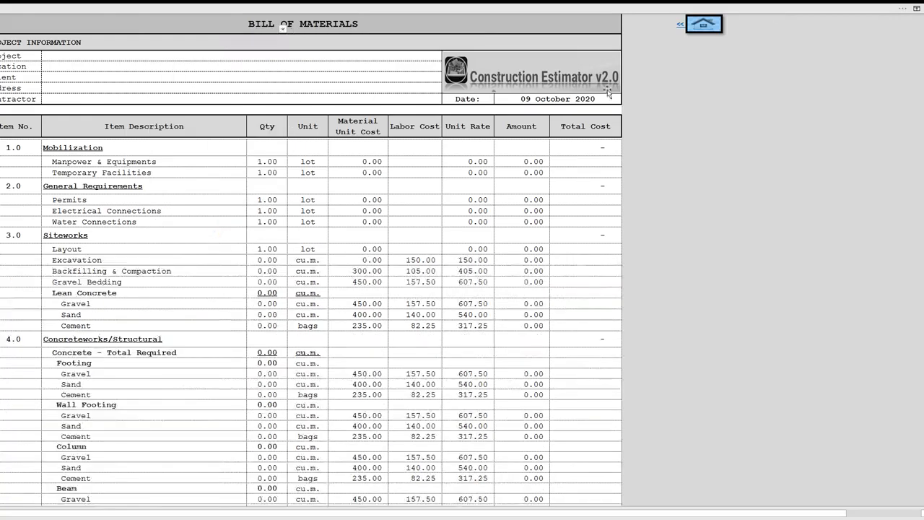
- Leave the Bill of Materials for the home screen and open the Tileworks form
click(707, 30)
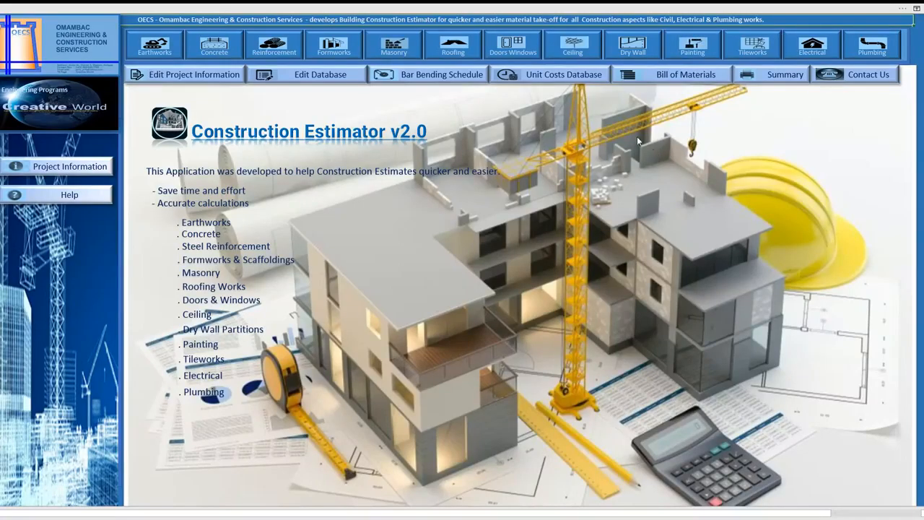
click(753, 45)
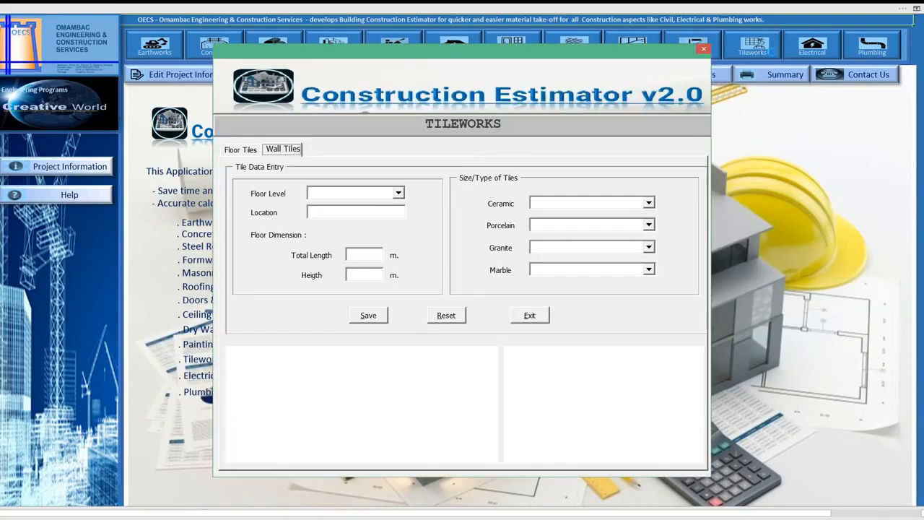
click(398, 192)
click(370, 208)
click(379, 214)
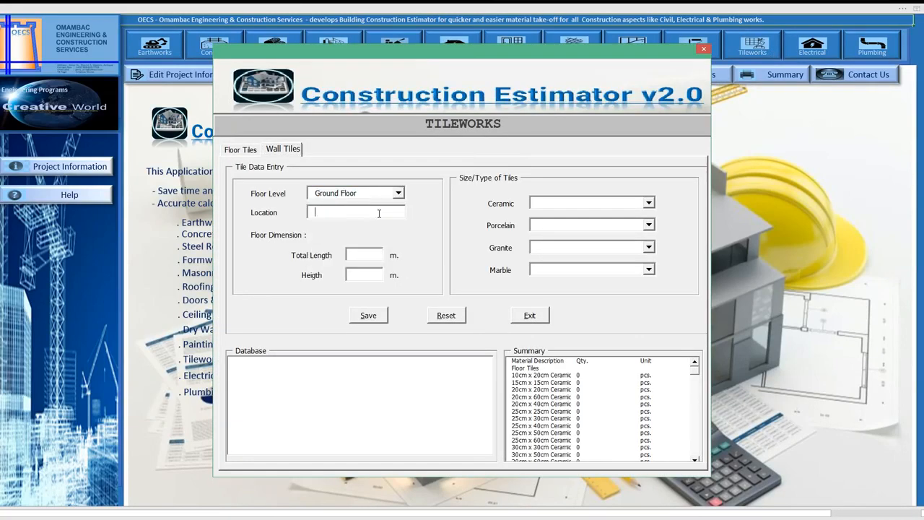
text(Room1)
text(4)
click(374, 276)
- Start a floor tiles entry for the Ground Floor with location Room1, 4 m length and 4 m width
click(244, 150)
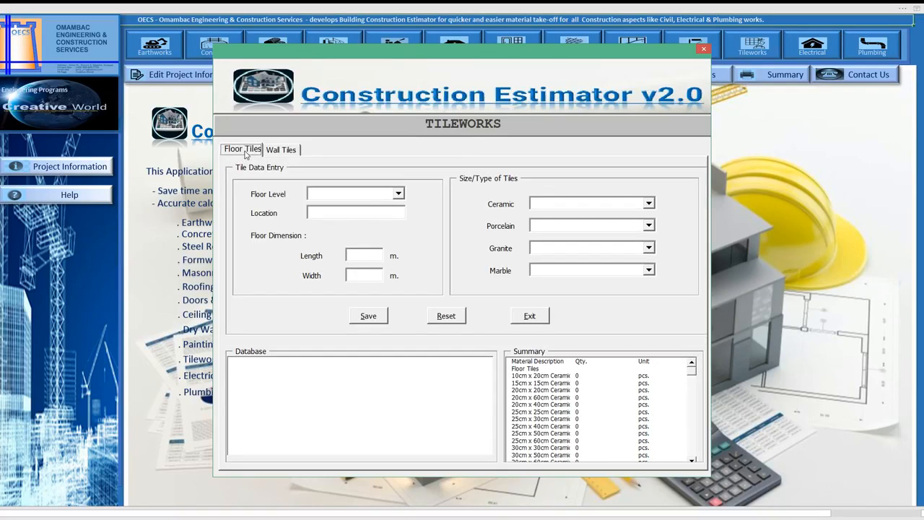
click(359, 193)
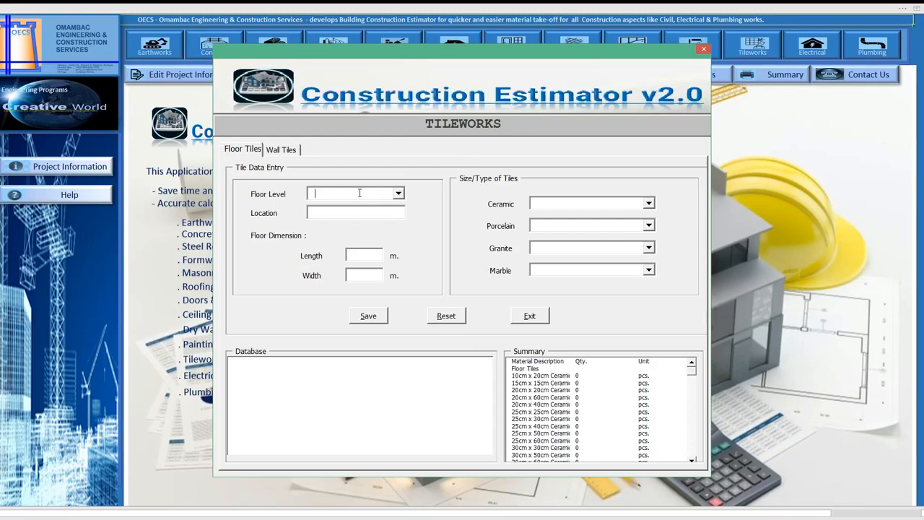
click(398, 194)
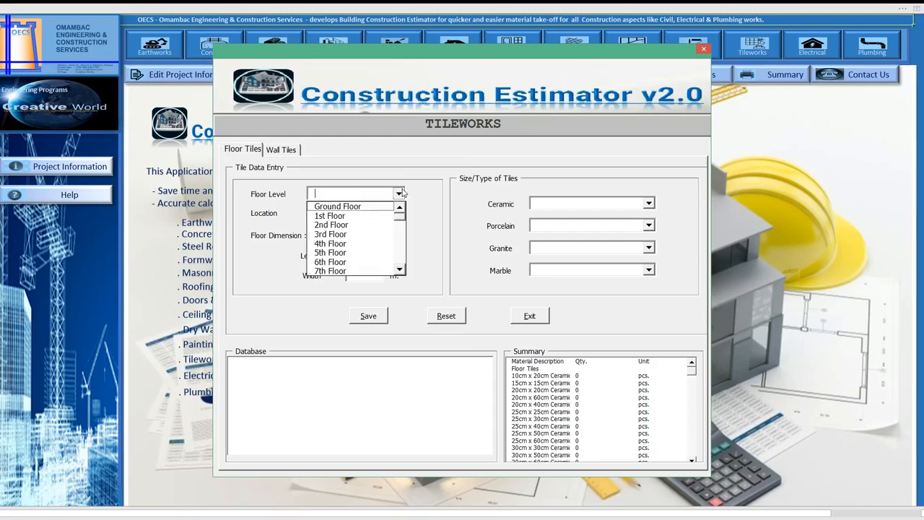
click(368, 206)
click(381, 213)
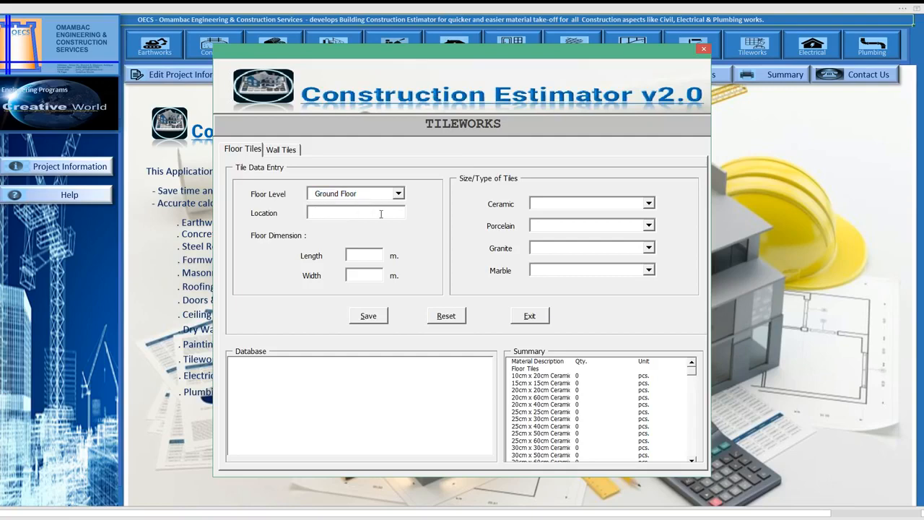
text(Room1)
click(374, 256)
text(4)
- Set the ceramic type to 60cm x 60cm Ceramic Tiles, then save the floor tiles entry and close the Tileworks form
click(649, 204)
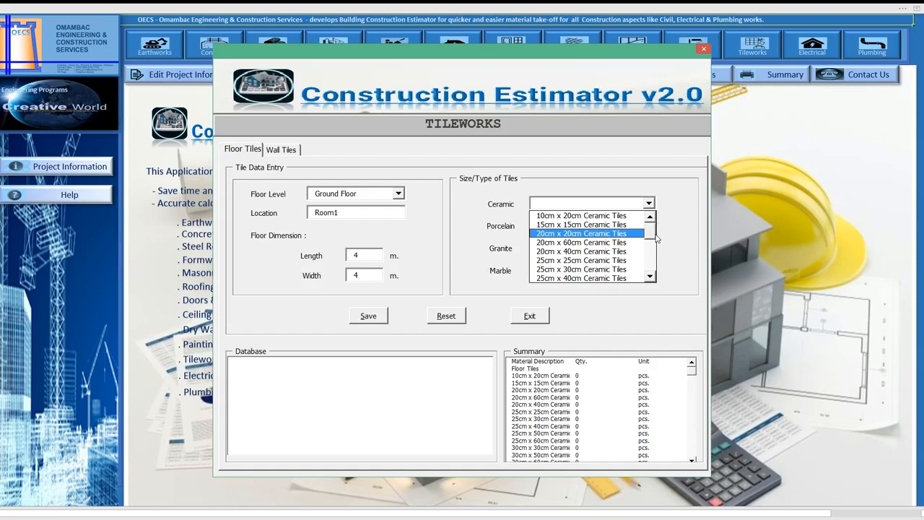
drag(654, 237, 652, 258)
click(607, 269)
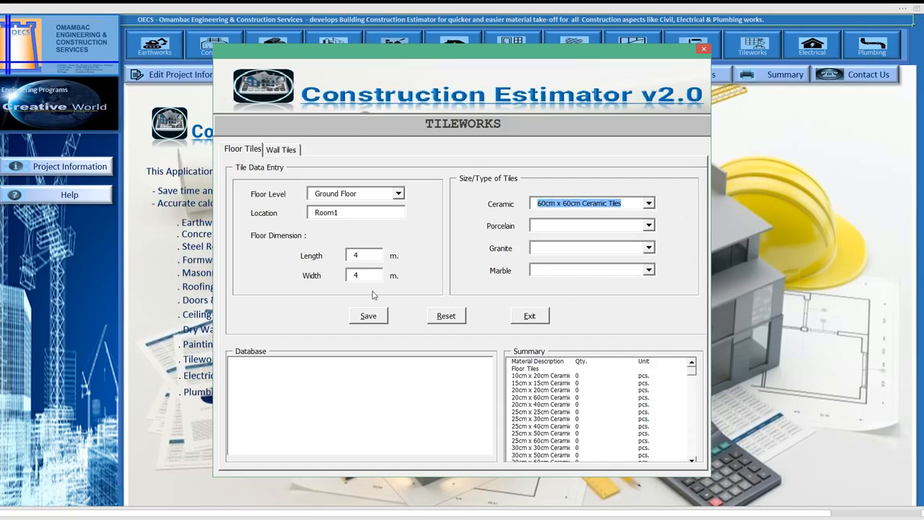
click(378, 321)
click(463, 308)
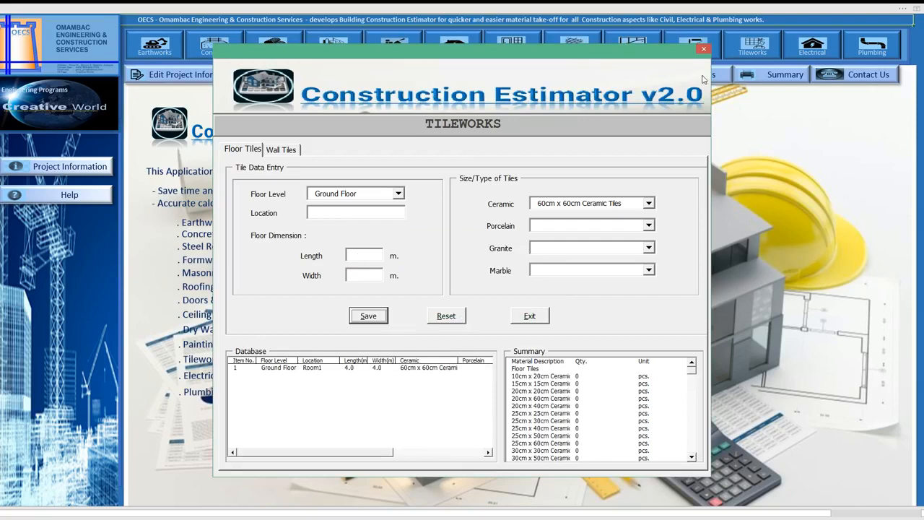
click(525, 318)
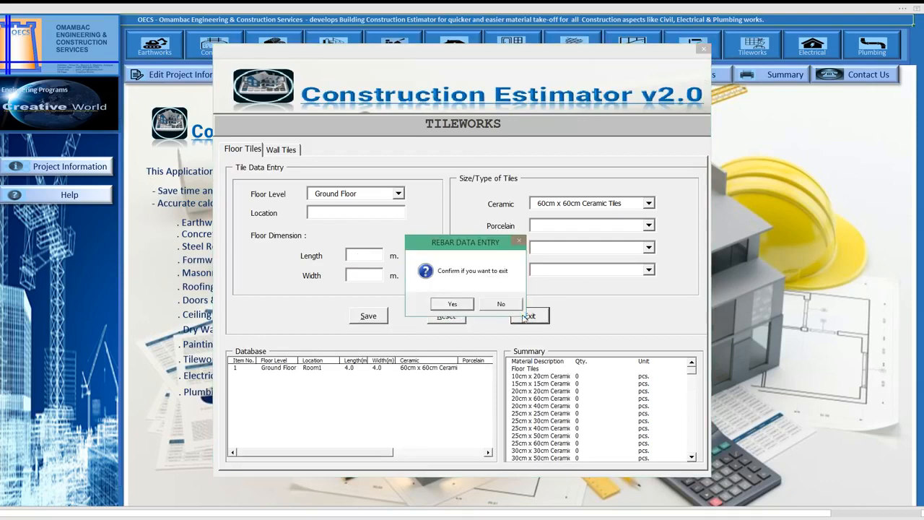
click(443, 306)
- Open the Bill of Materials and hide the rows whose quantity is 0.00
click(681, 75)
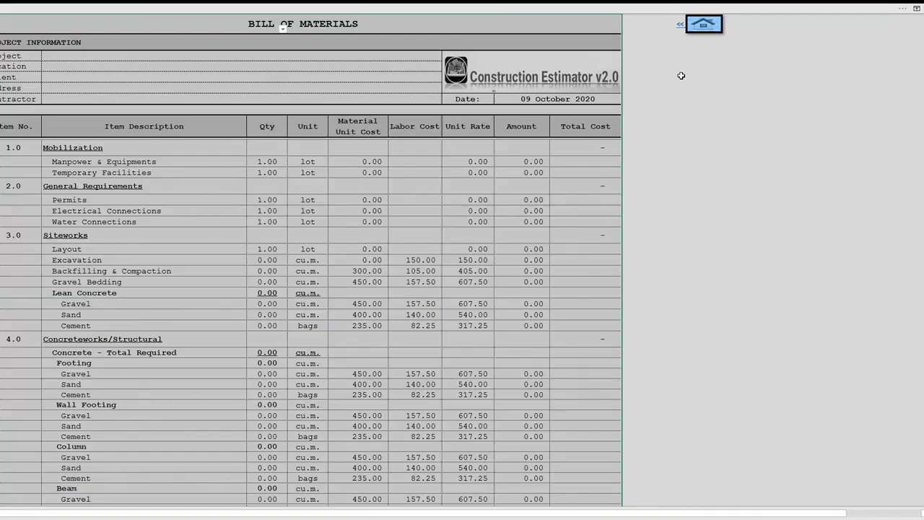
click(282, 29)
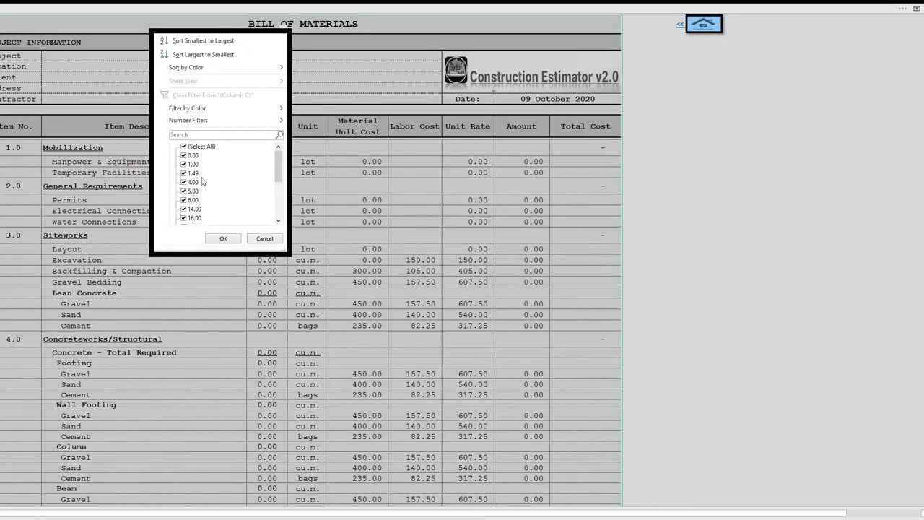
click(184, 155)
click(223, 239)
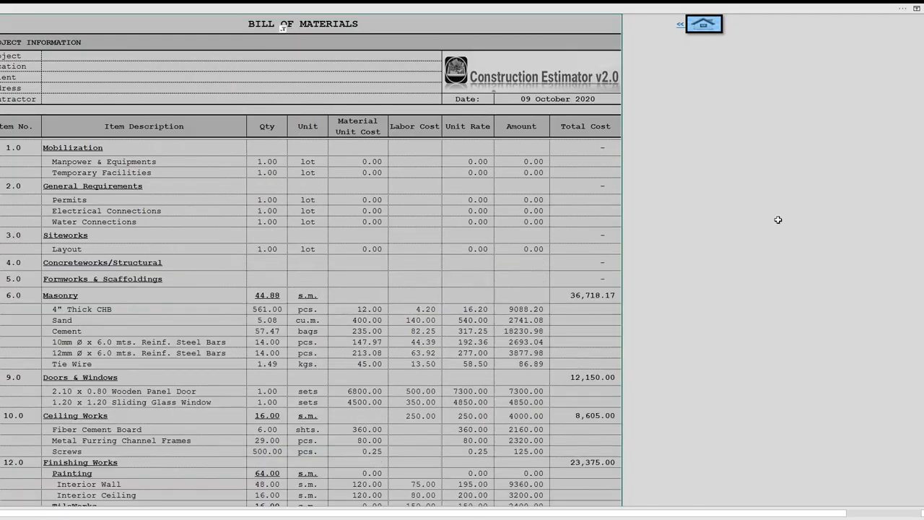
- Examine the 60cm x 60cm Ceramic Tiles quantity under TileWorks and the total cost of Finishing Works
click(778, 220)
drag(923, 39, 923, 57)
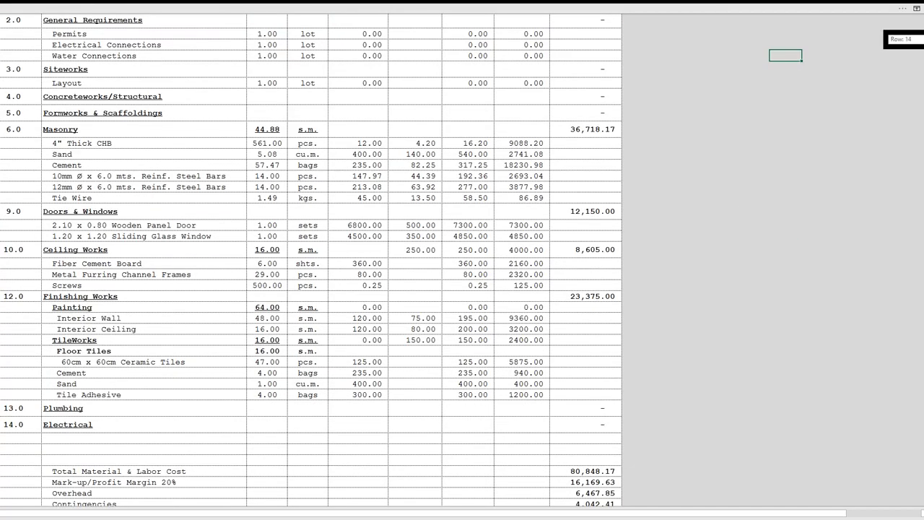
drag(923, 57, 923, 58)
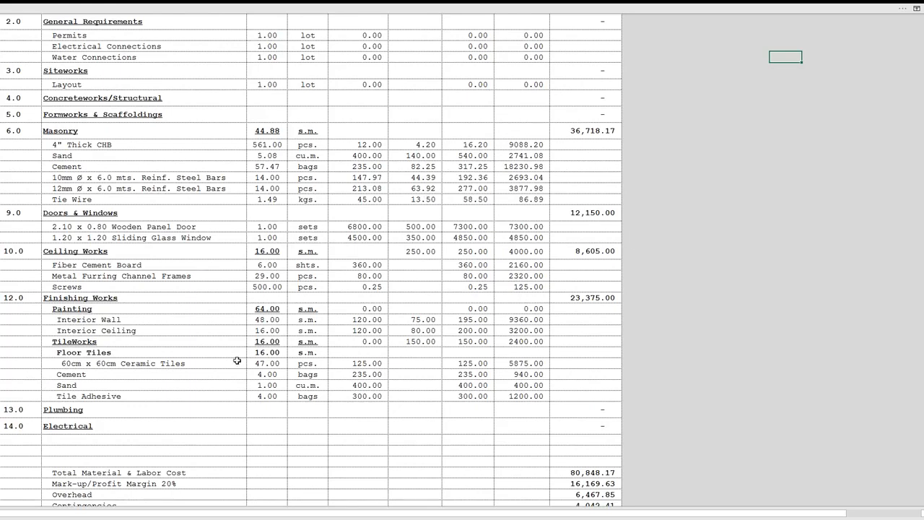
click(115, 366)
click(272, 365)
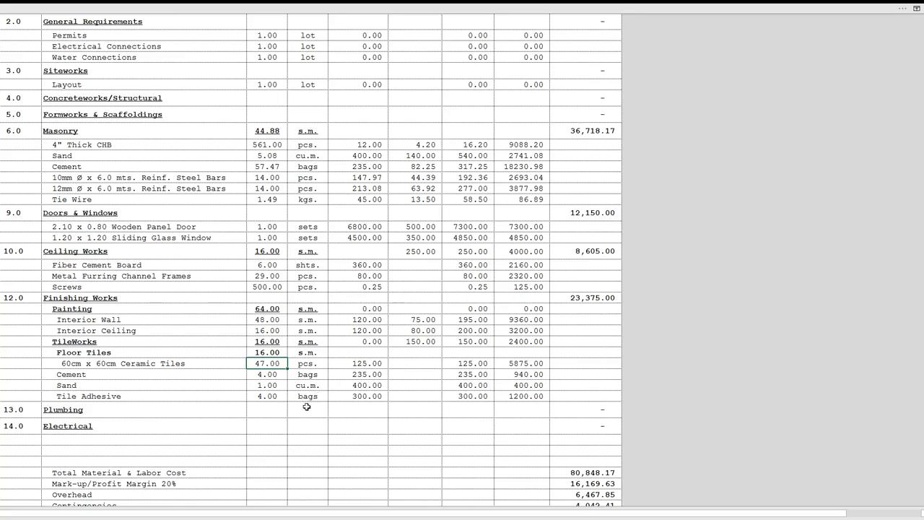
click(658, 353)
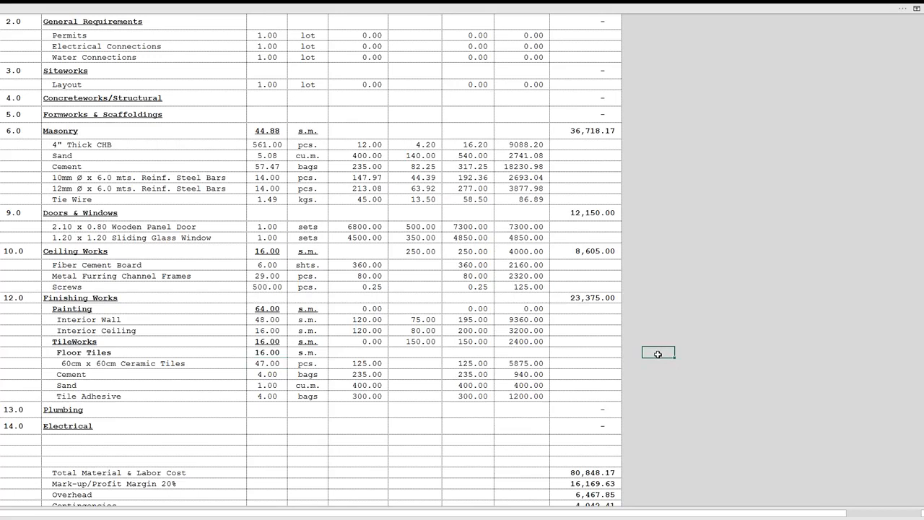
click(593, 299)
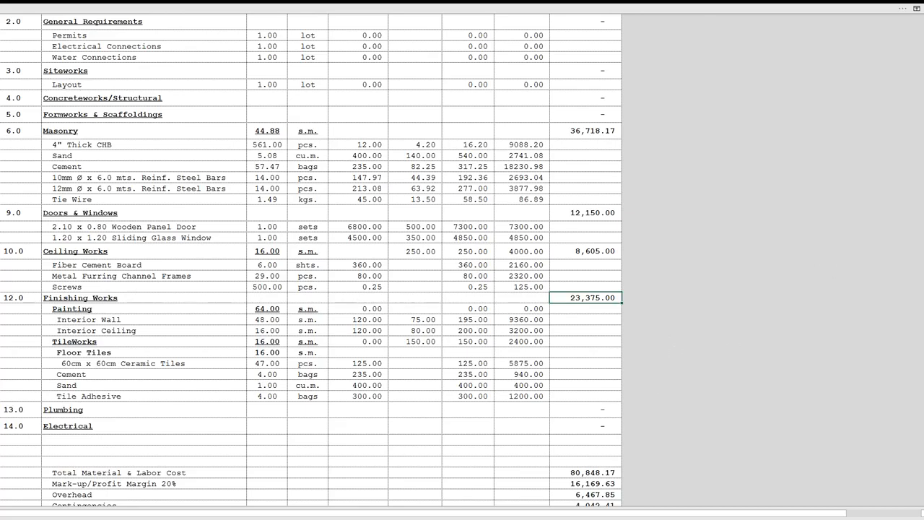
- Review the Total Material & Labor Cost, Mark-up/Profit Margin and Overhead amounts at the end of the Bill of Materials
scroll(734, 324, down, 1)
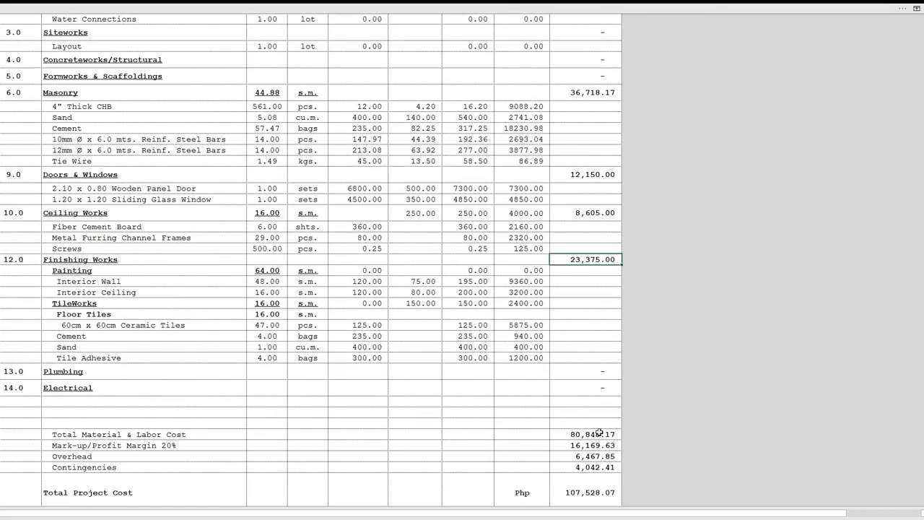
click(596, 434)
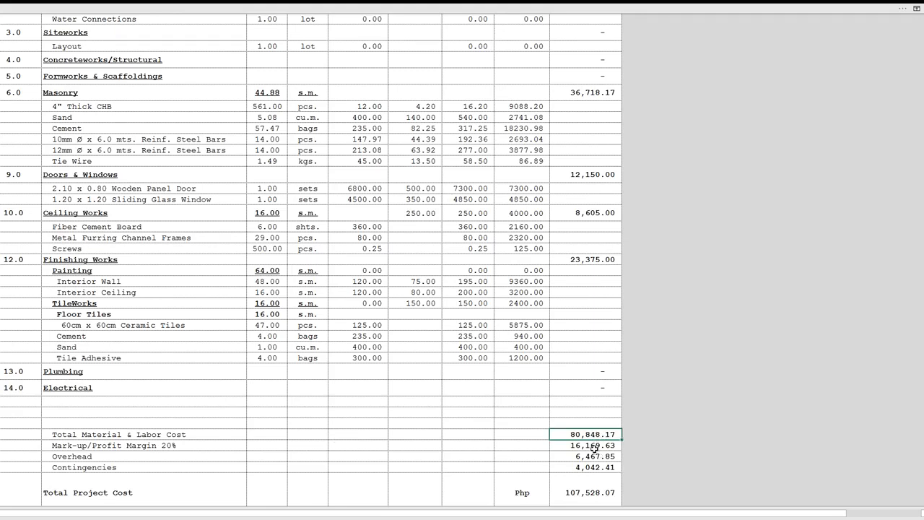
key(Down)
key(Down)
key(Down)
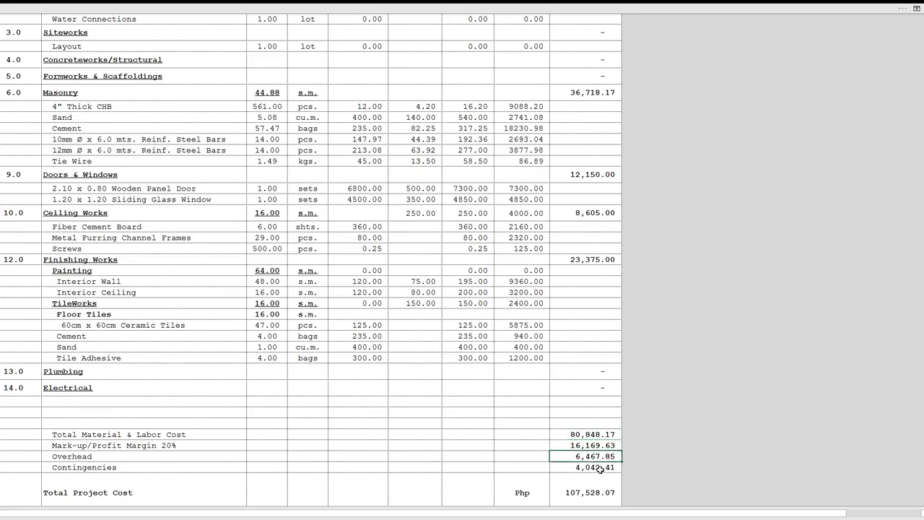
key(Up)
click(594, 436)
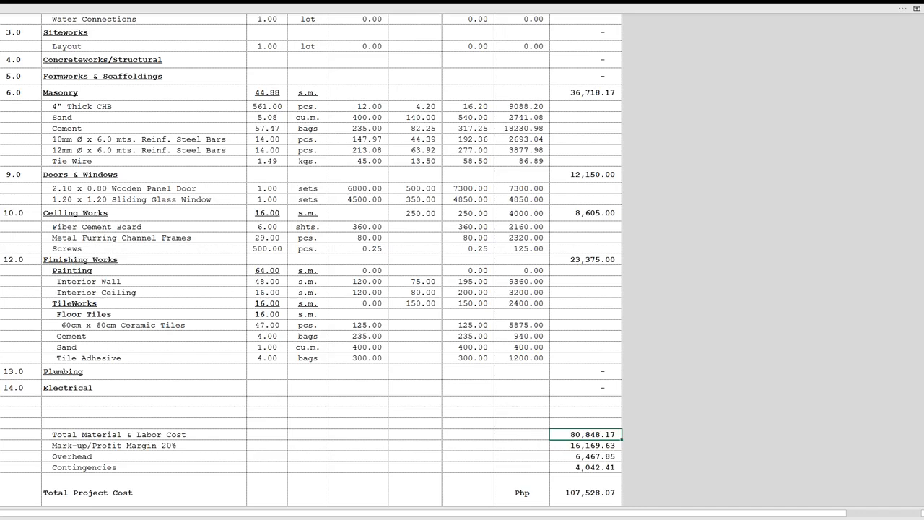
- Show the rows with quantity 0.00 again in the Bill of Materials and return to the home screen
drag(923, 64, 923, 62)
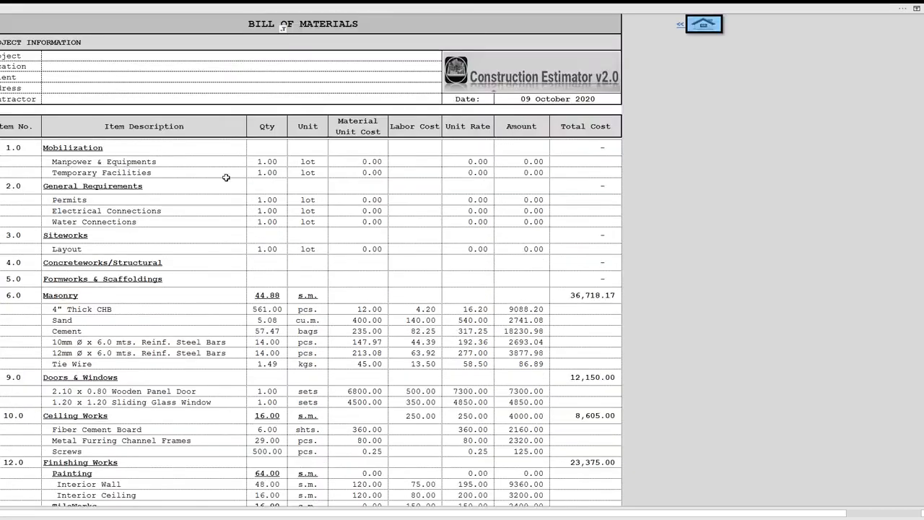
click(285, 29)
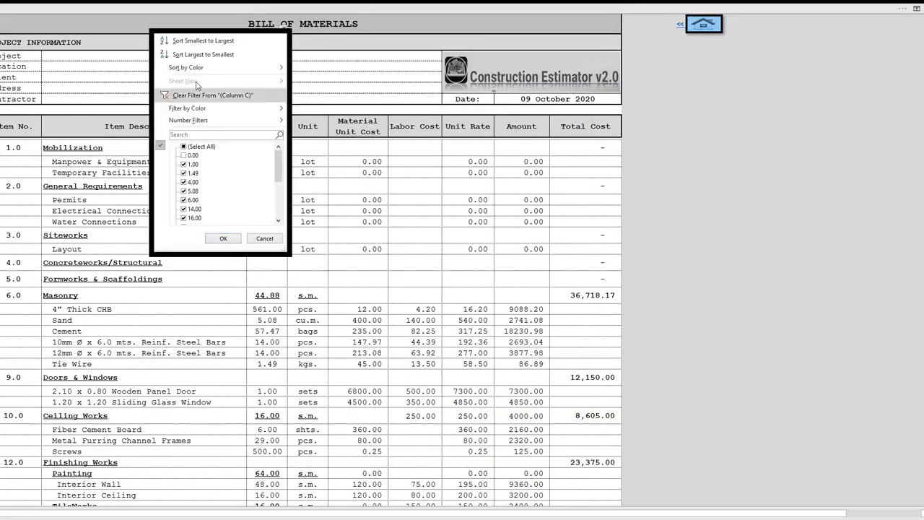
click(183, 155)
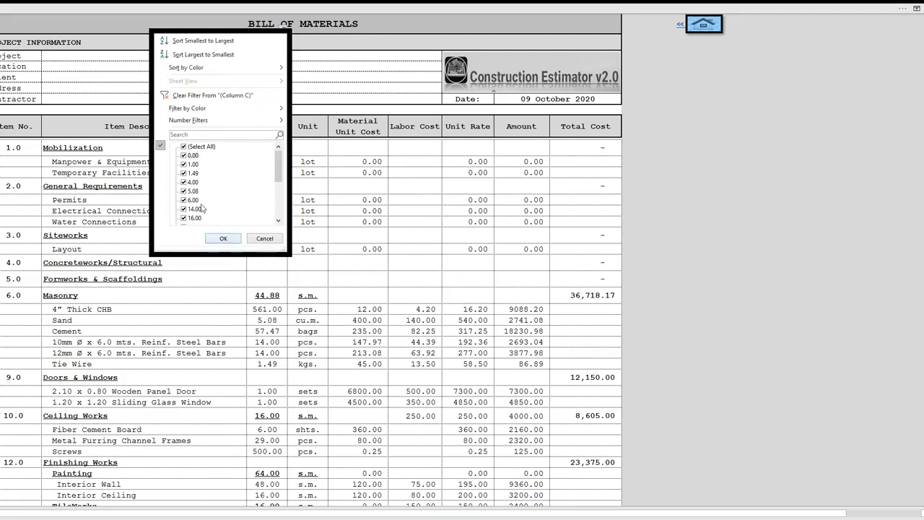
click(223, 239)
click(704, 24)
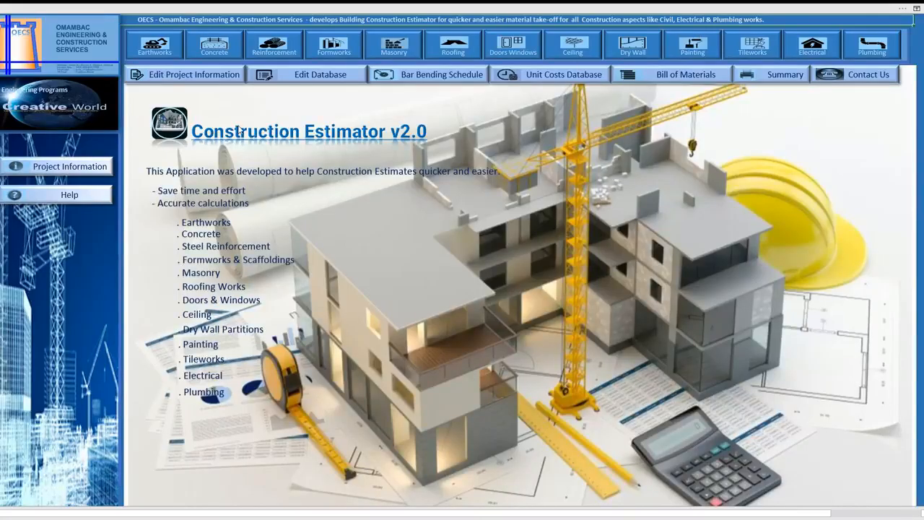
- Start a Slab on Grade concrete entry with ID Slab1, length 4 m, width 4 m and thickness .1 m
click(236, 55)
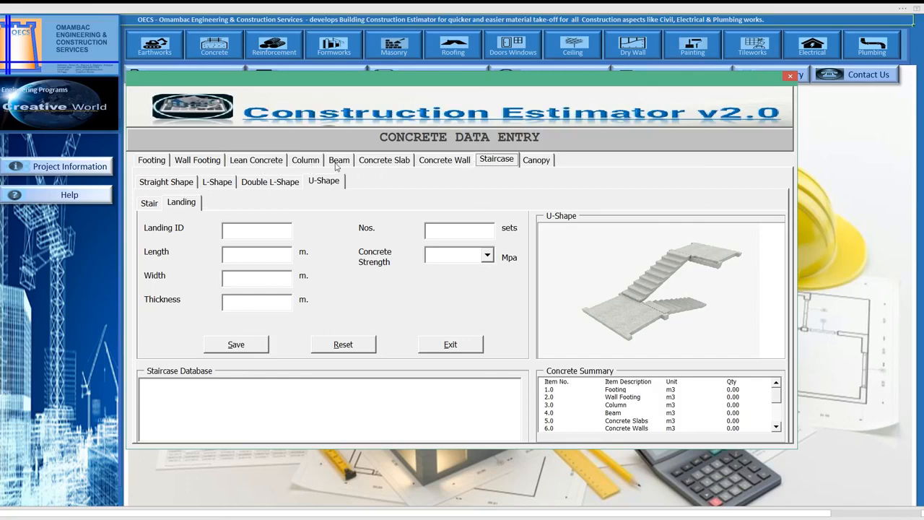
click(389, 163)
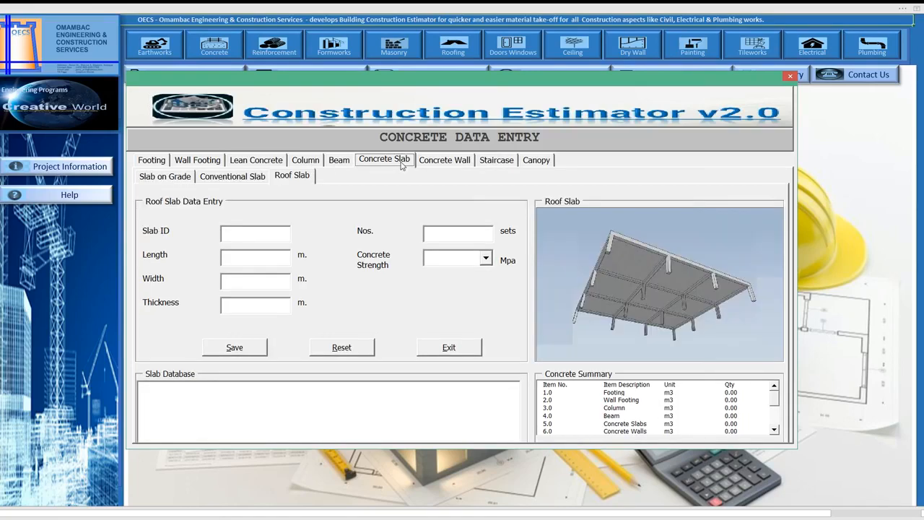
click(182, 182)
click(251, 232)
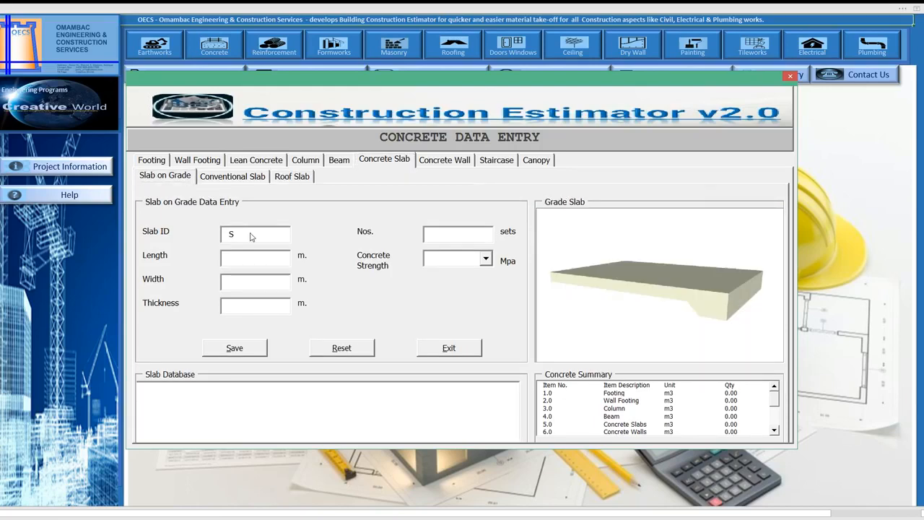
text(Slab1)
text(4)
text(.1)
- Set the slab to 1 set with 30 MPa concrete strength, then save the entry and exit the Concrete Data Entry form
click(472, 234)
click(486, 259)
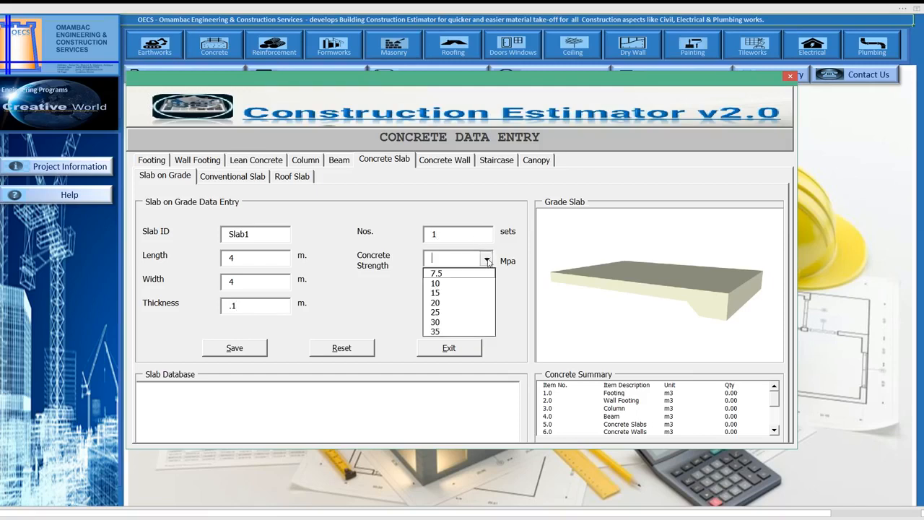
click(448, 324)
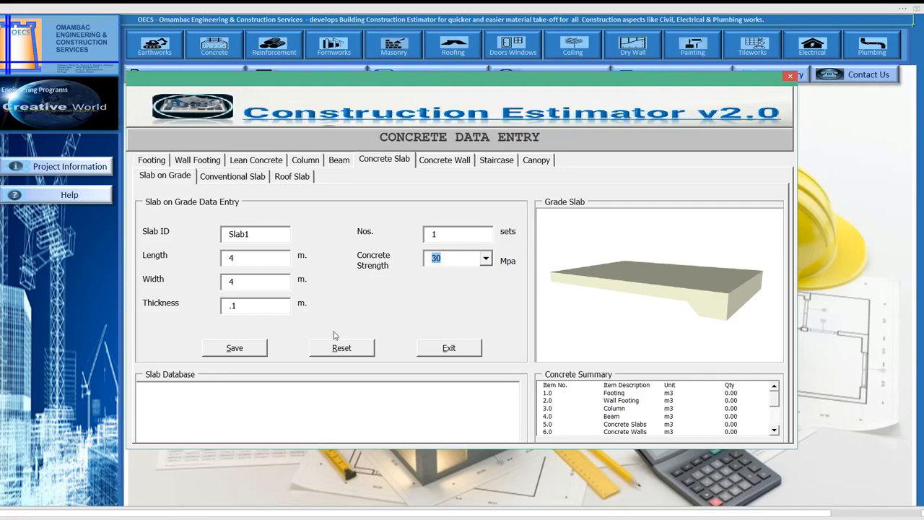
click(263, 346)
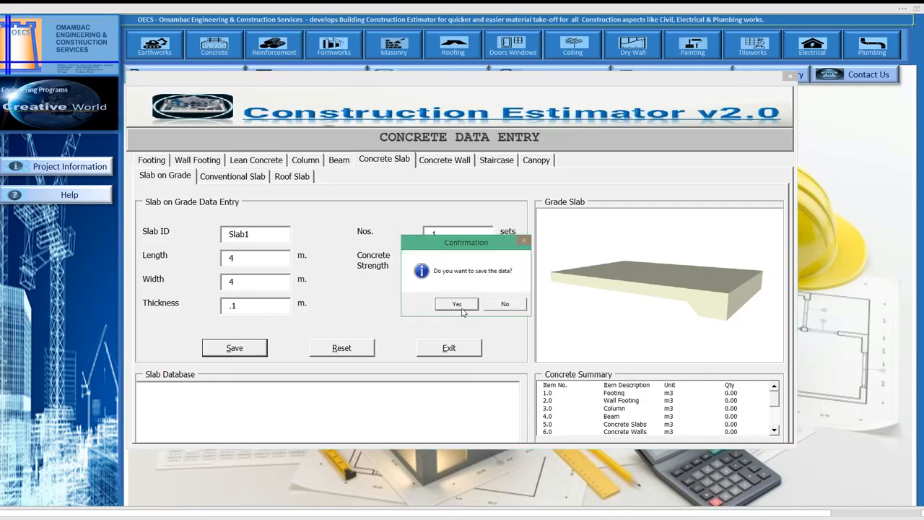
click(462, 309)
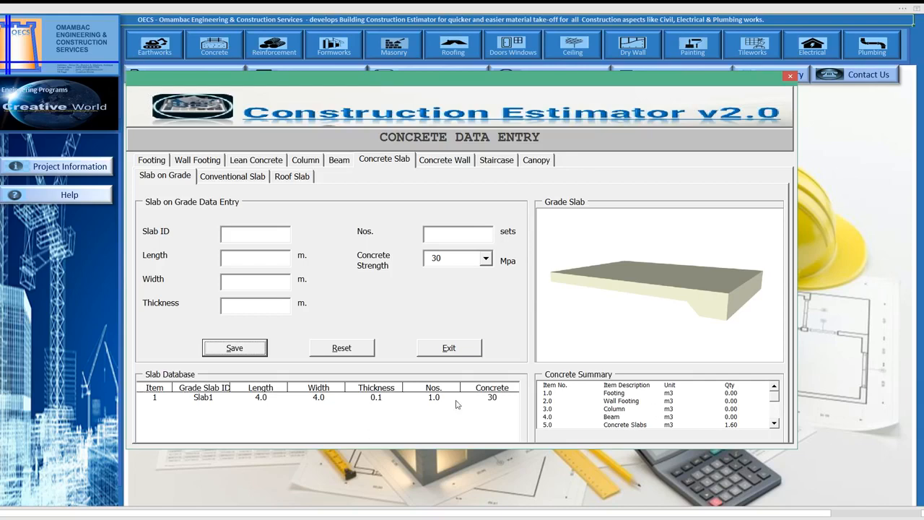
click(452, 349)
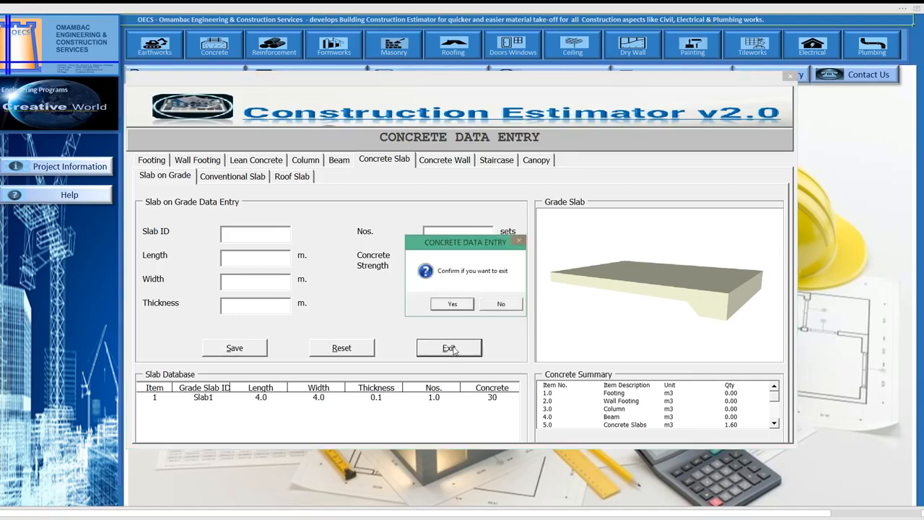
click(462, 309)
- Open the Bill of Materials and filter out the rows whose quantity is 0.00
click(678, 74)
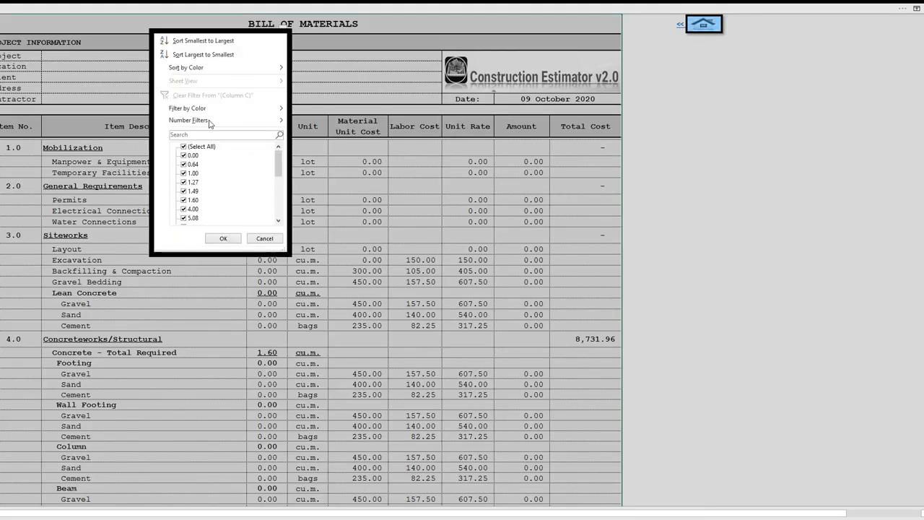
click(190, 156)
click(220, 241)
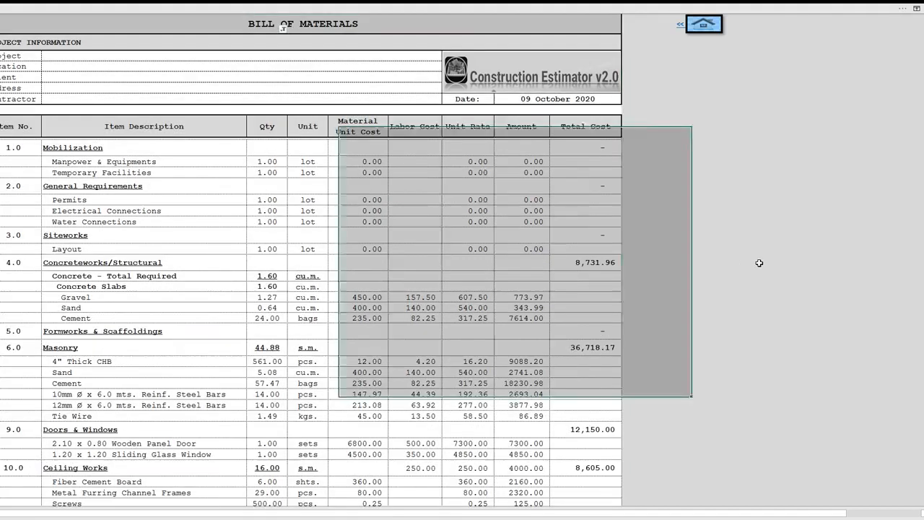
click(757, 262)
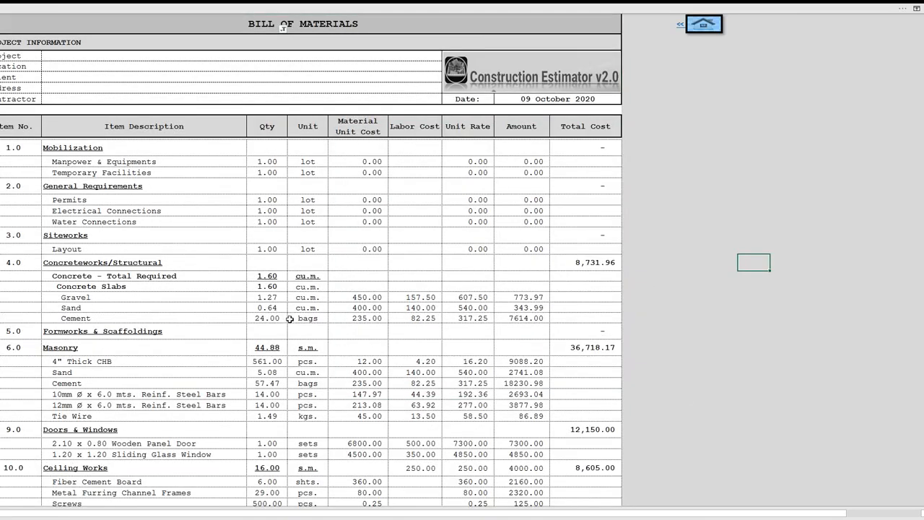
- Examine the gravel, sand and cement quantities under Concrete Slabs and the total cost of Concreteworks/Structural
click(266, 299)
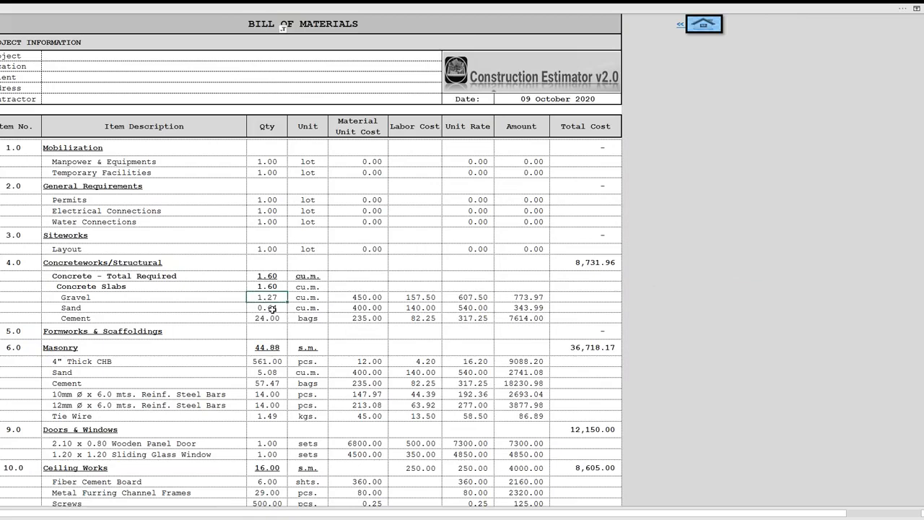
click(272, 308)
click(277, 322)
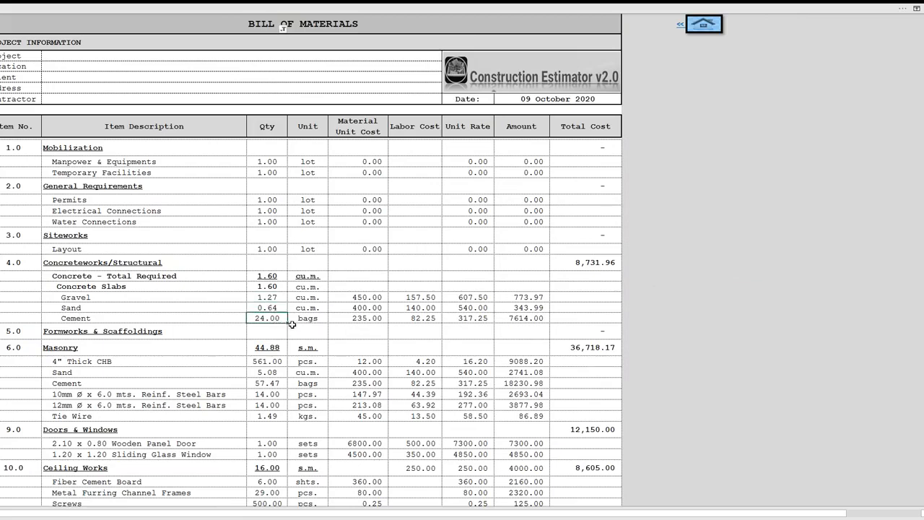
click(593, 261)
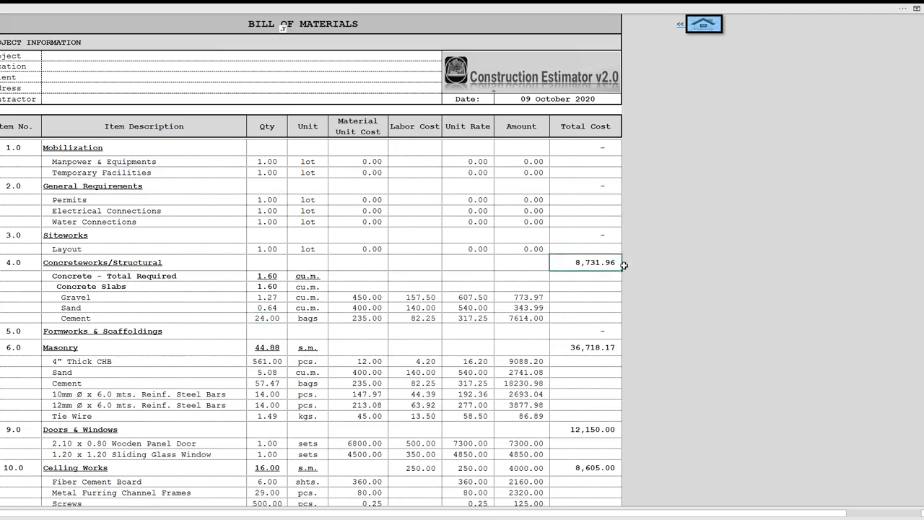
click(751, 287)
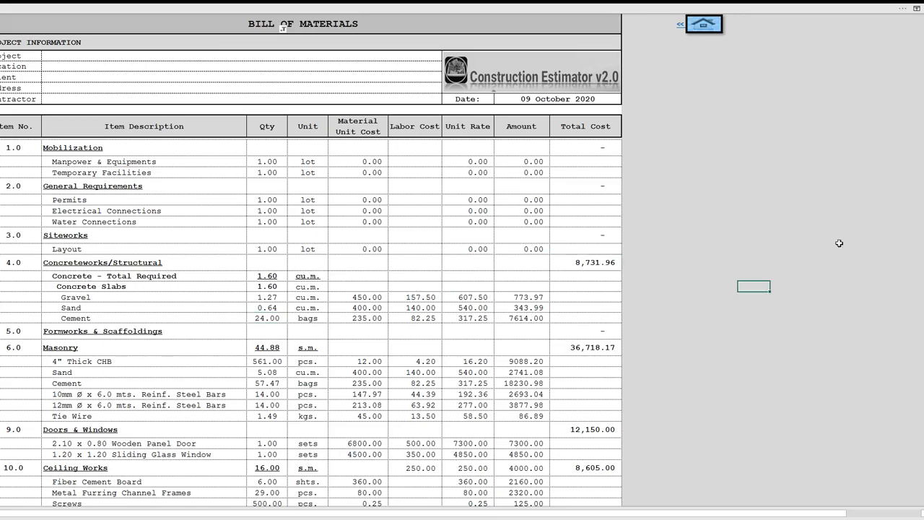
- Review the Total Material & Labor Cost and Total Project Cost in the Bill of Materials, then return to the home screen
drag(922, 45, 922, 63)
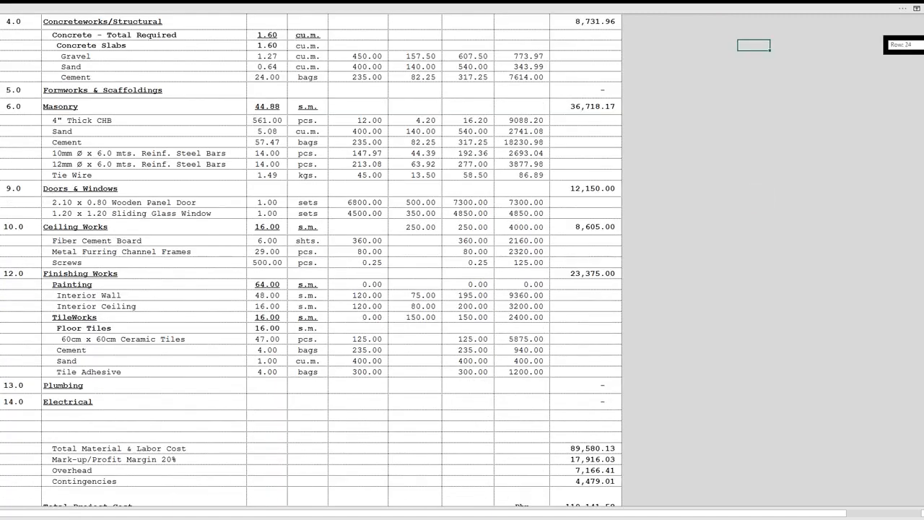
click(595, 448)
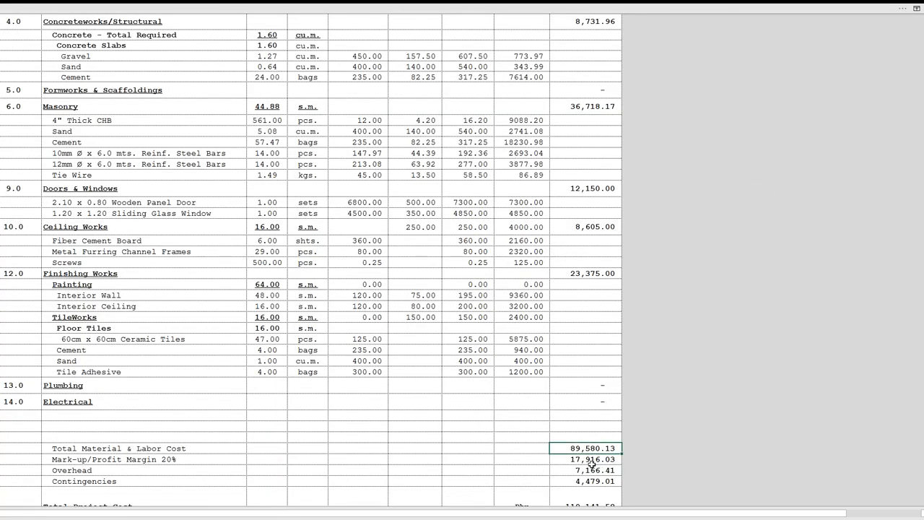
click(662, 450)
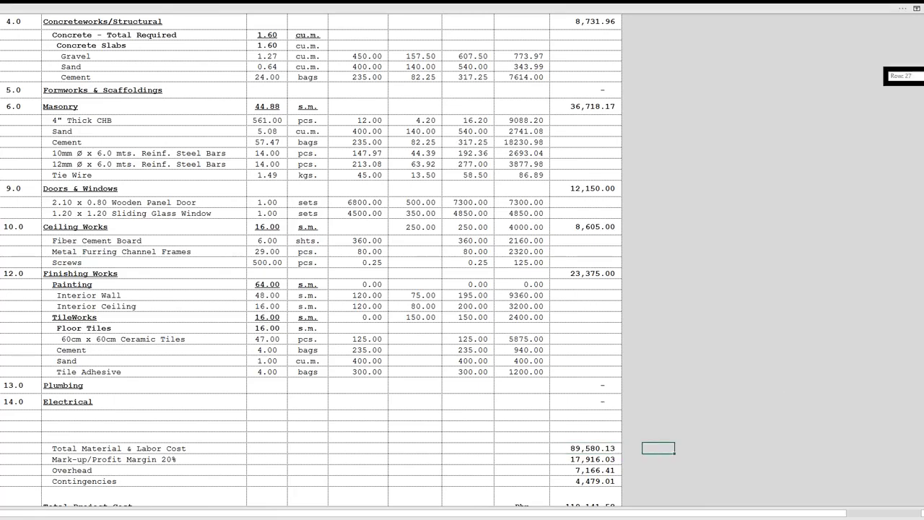
scroll(311, 260, up, 7)
scroll(776, 52, up, 1)
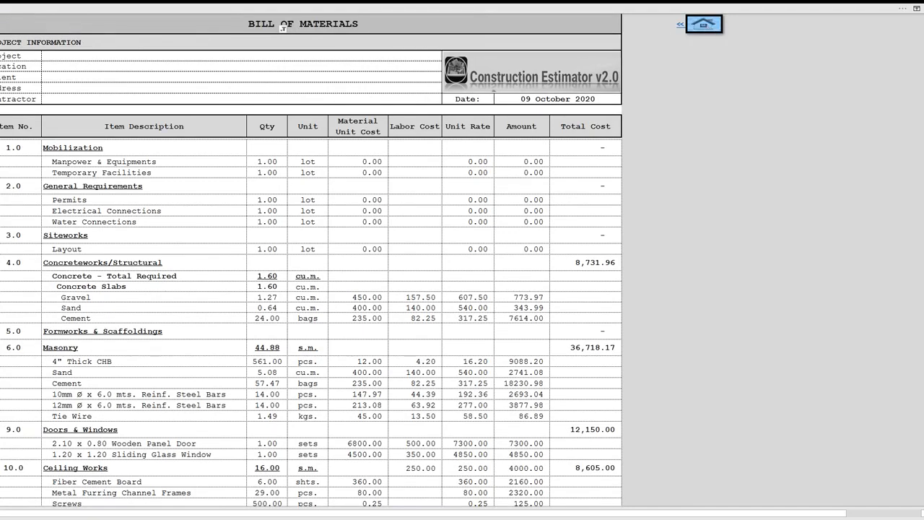
scroll(832, 34, down, 12)
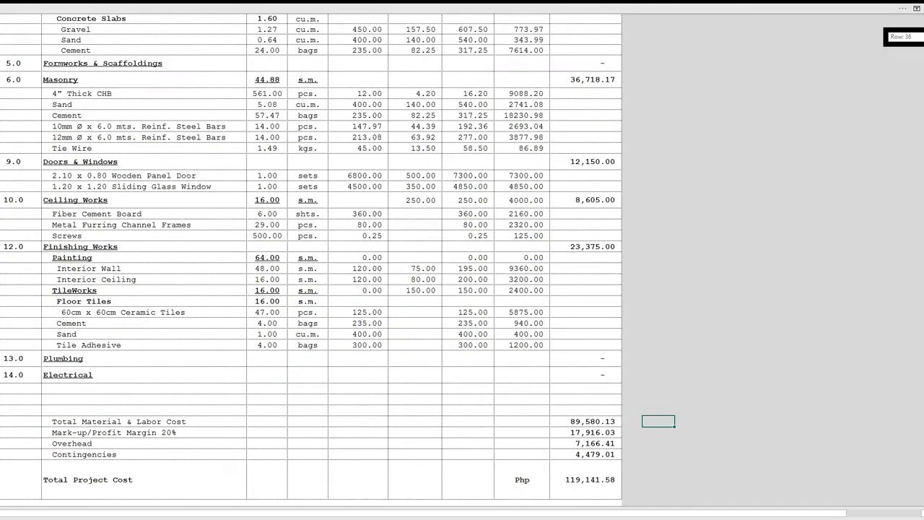
scroll(283, 27, up, 12)
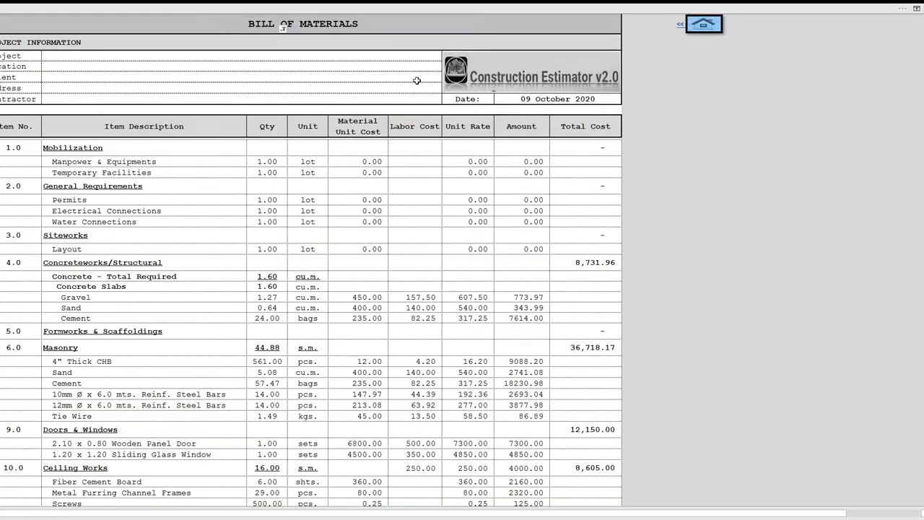
click(698, 26)
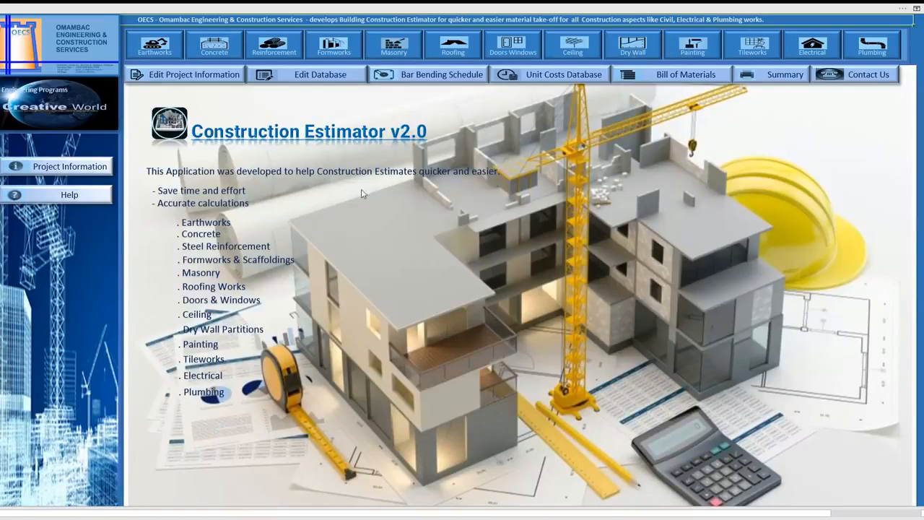